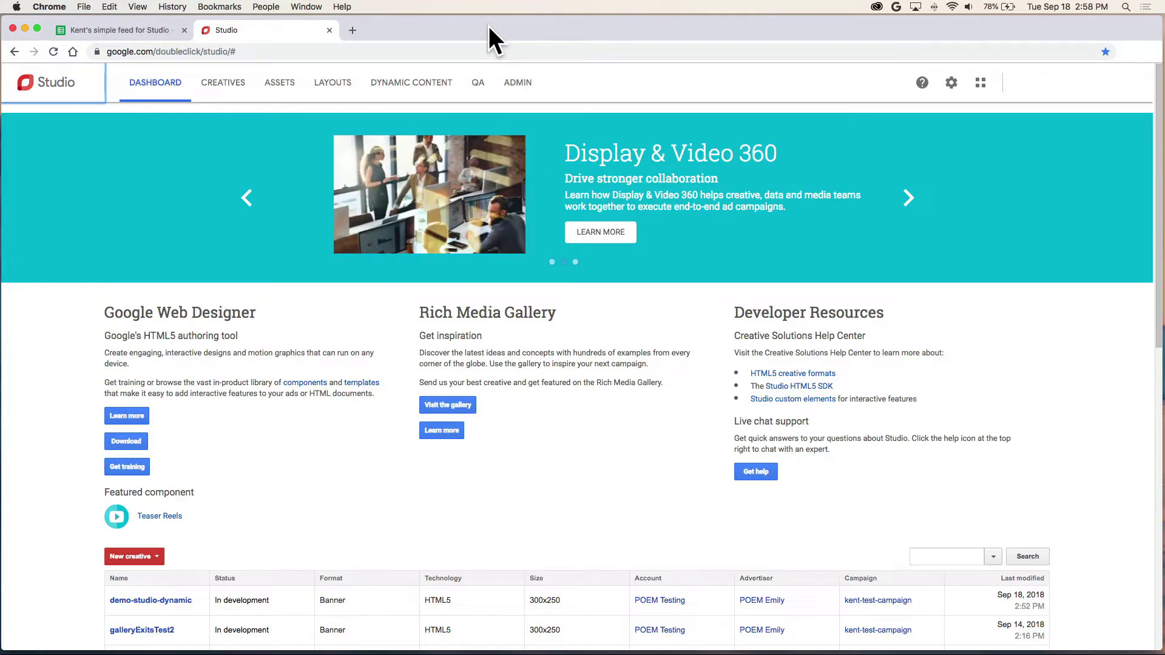
# Step: Review the feed's Unique_ID, Reporting_Label, Name and Image Url columns, viewing the product 0 image
pyautogui.click(129, 31)
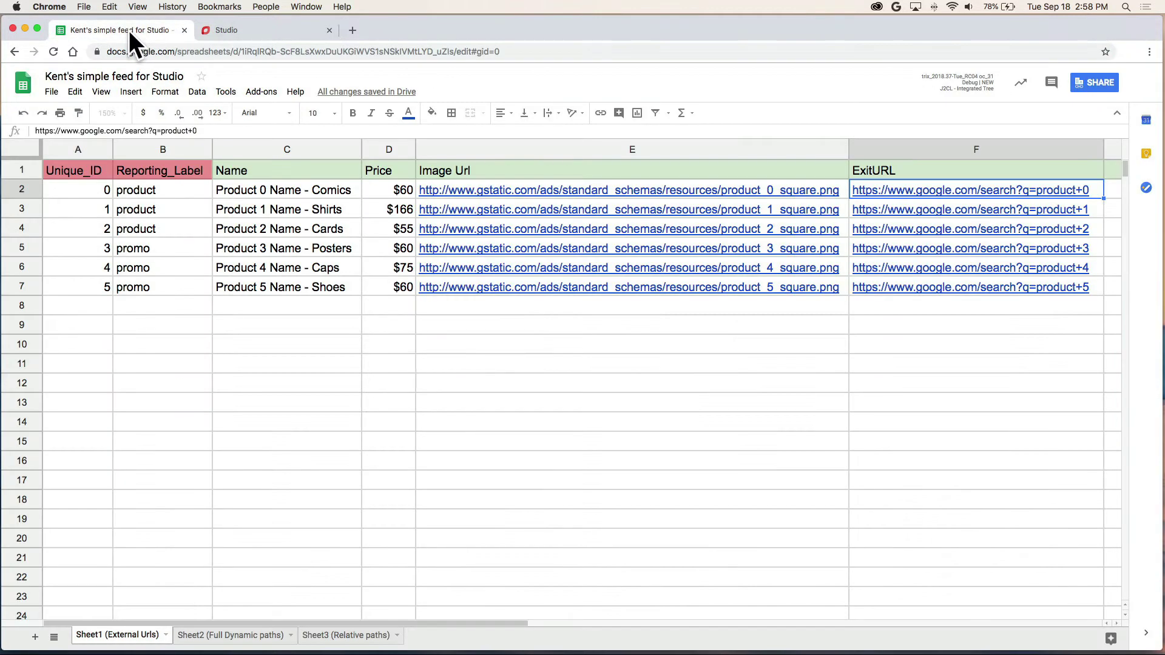
pyautogui.click(86, 144)
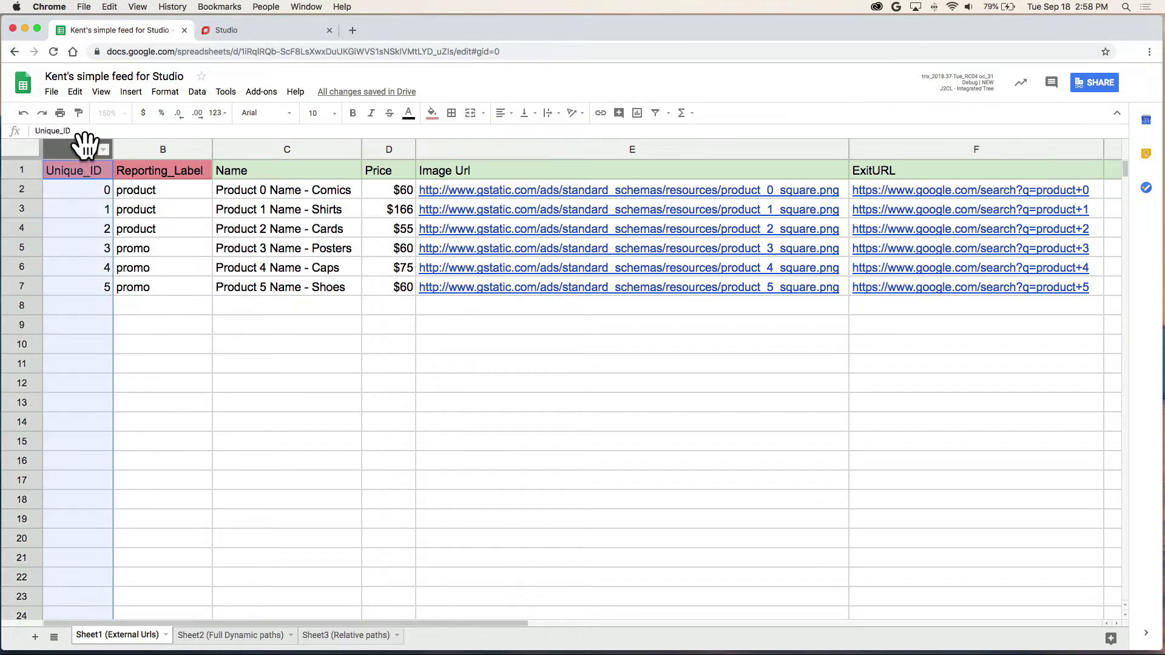
pyautogui.click(142, 147)
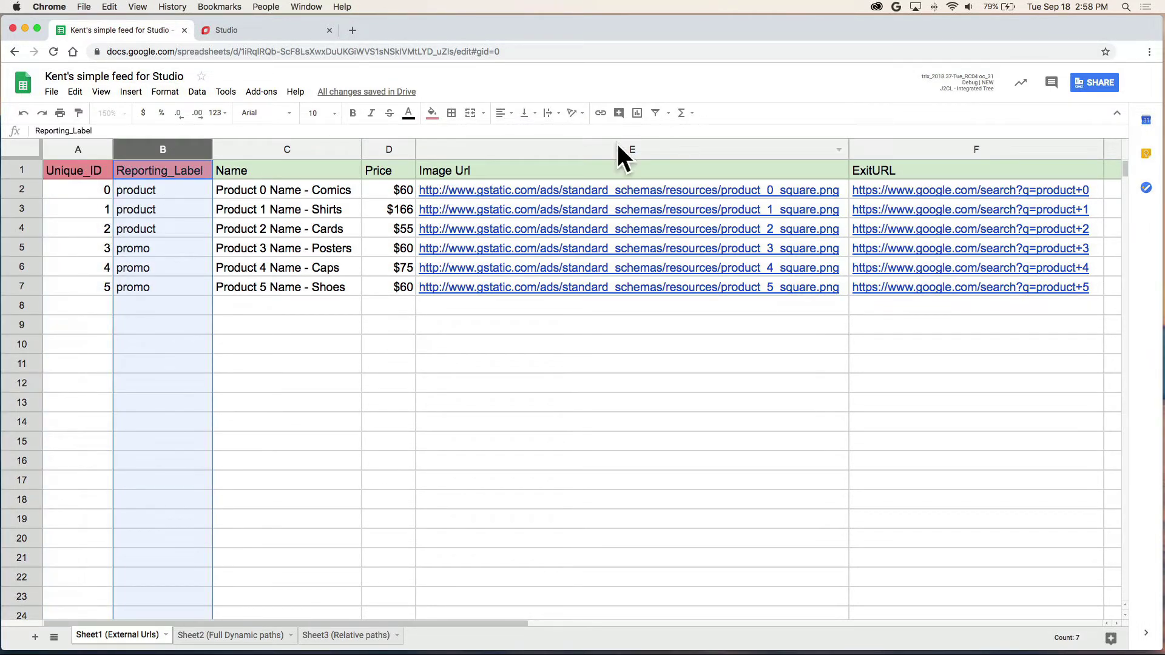
pyautogui.click(332, 145)
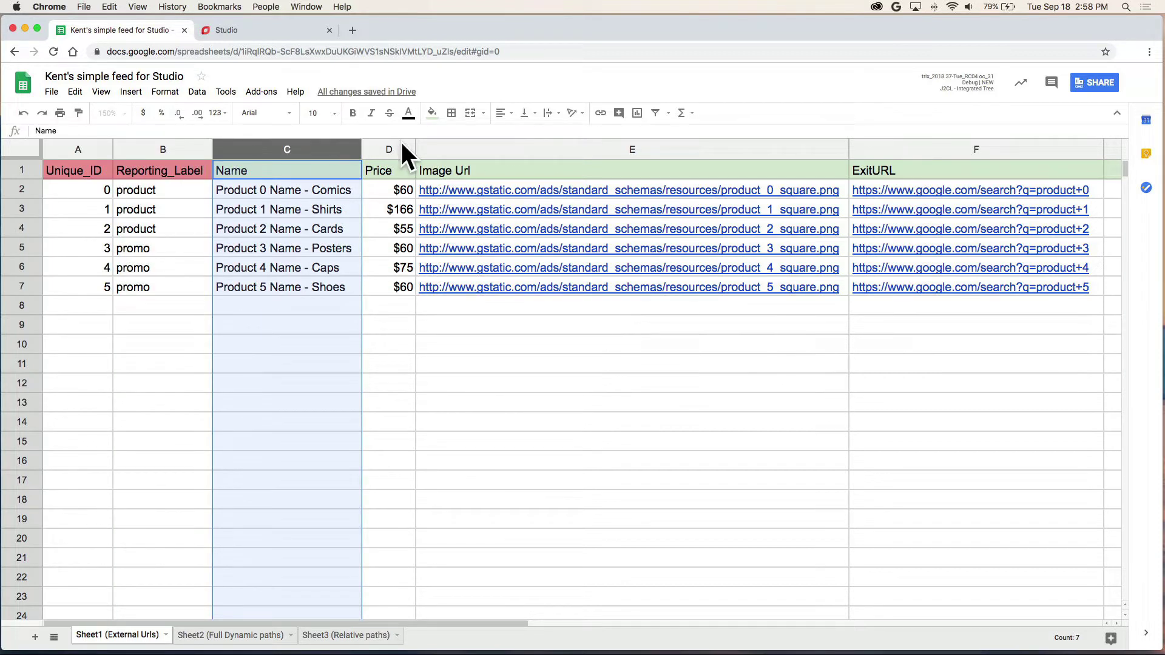
pyautogui.click(474, 145)
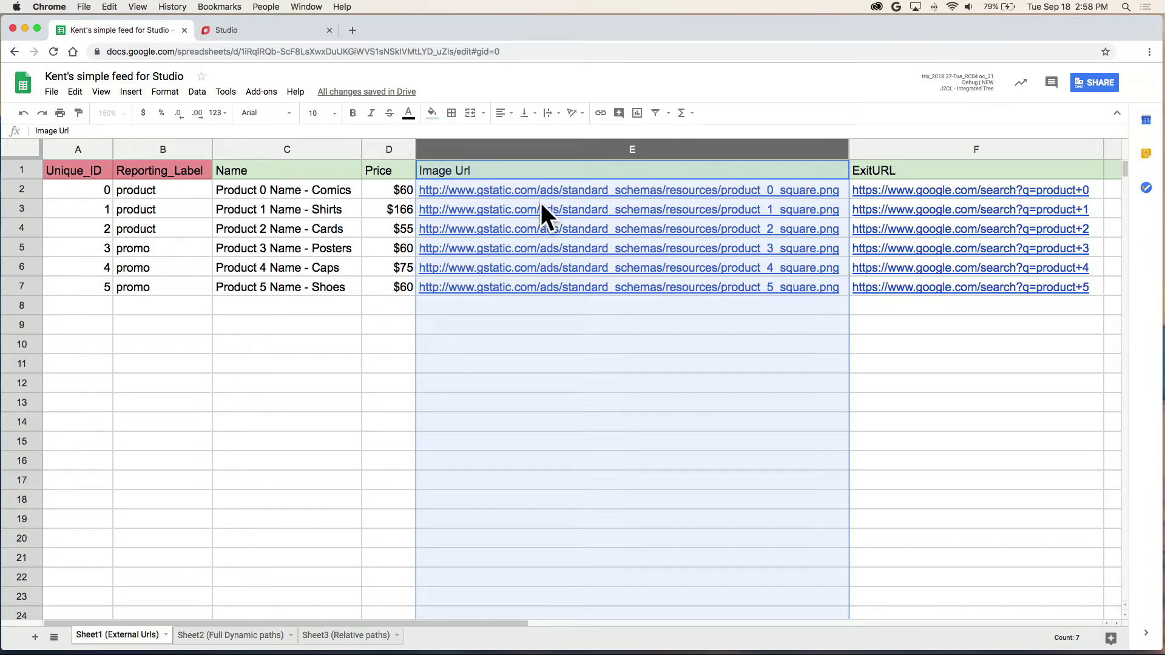
pyautogui.press('Down')
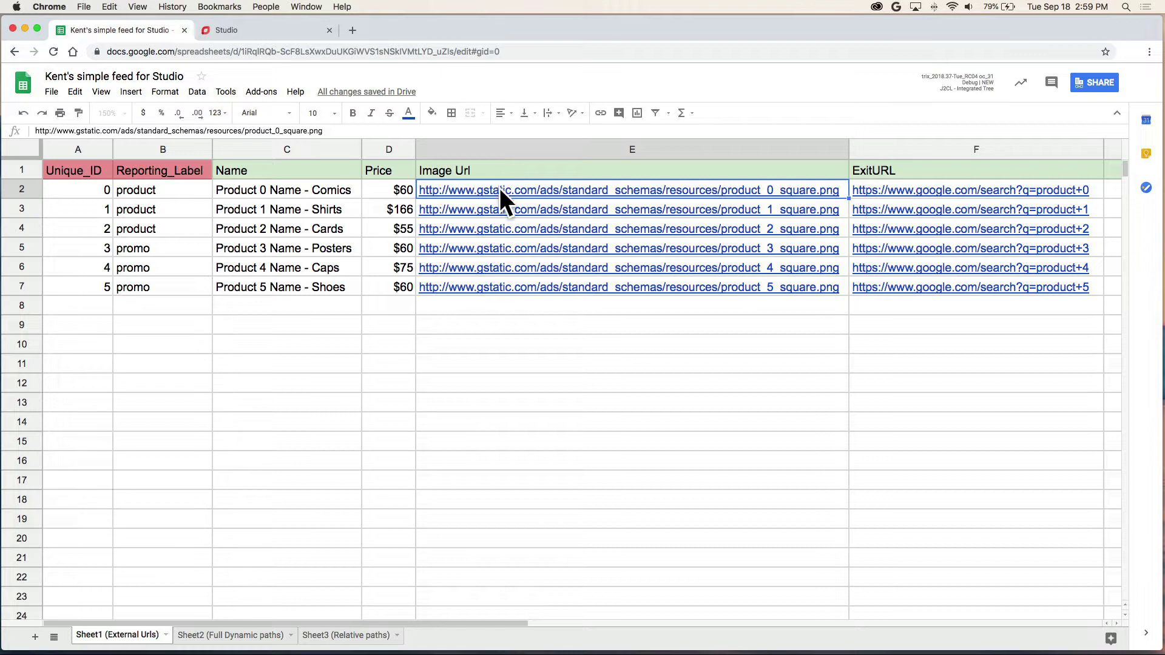
pyautogui.moveTo(500, 191)
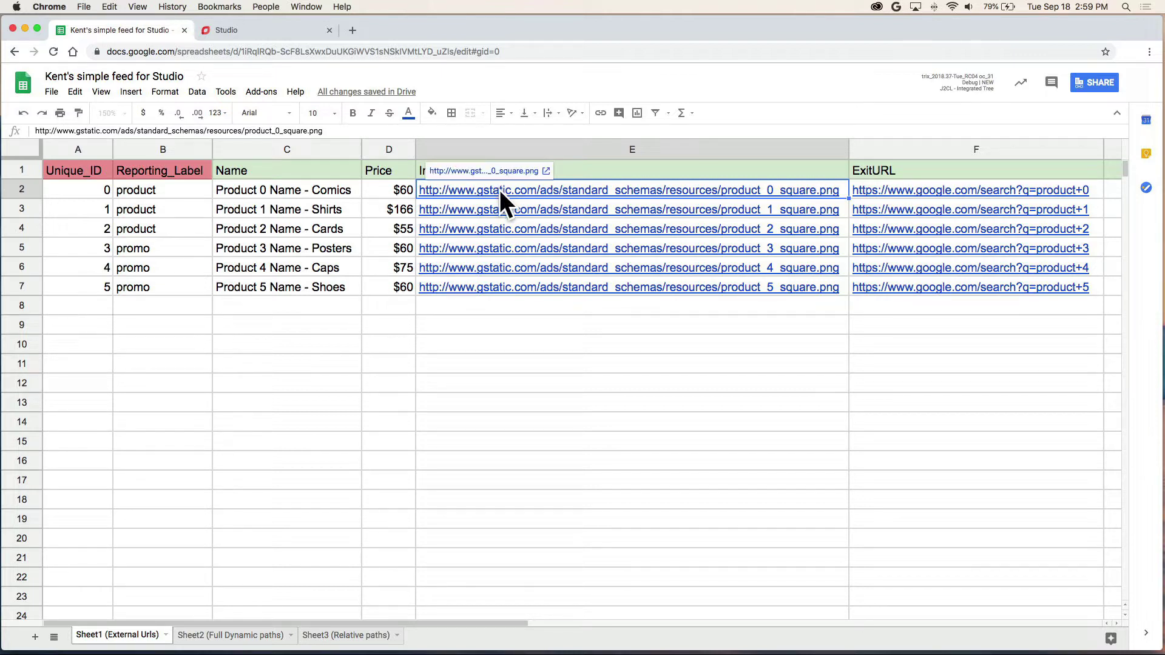
pyautogui.click(499, 171)
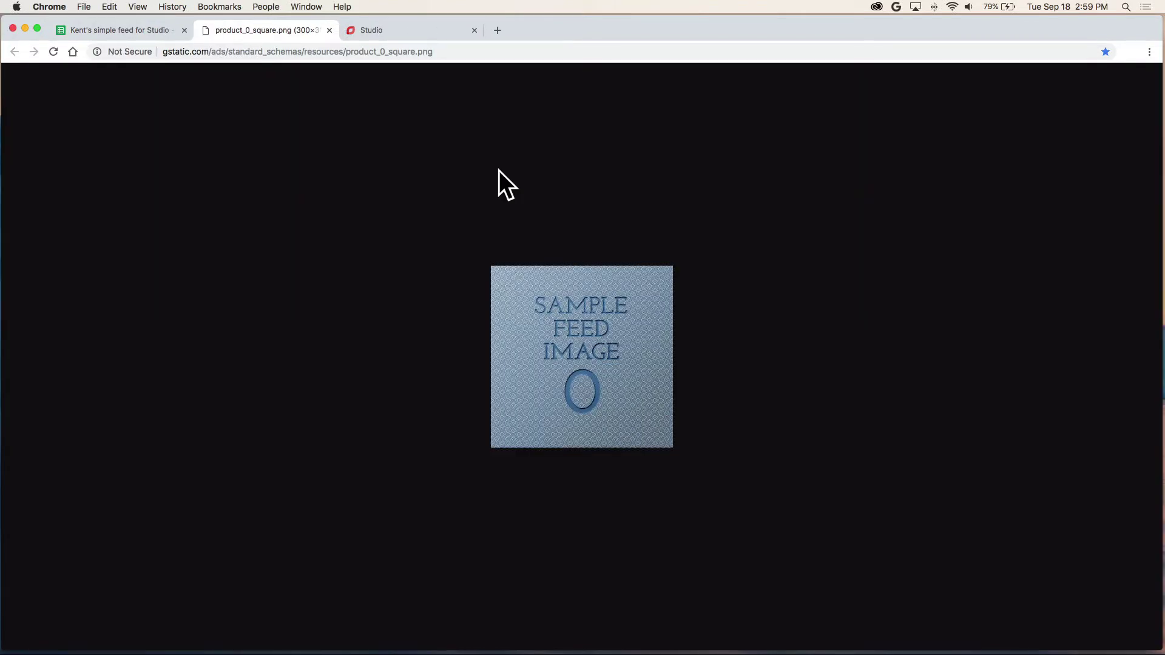
pyautogui.click(330, 30)
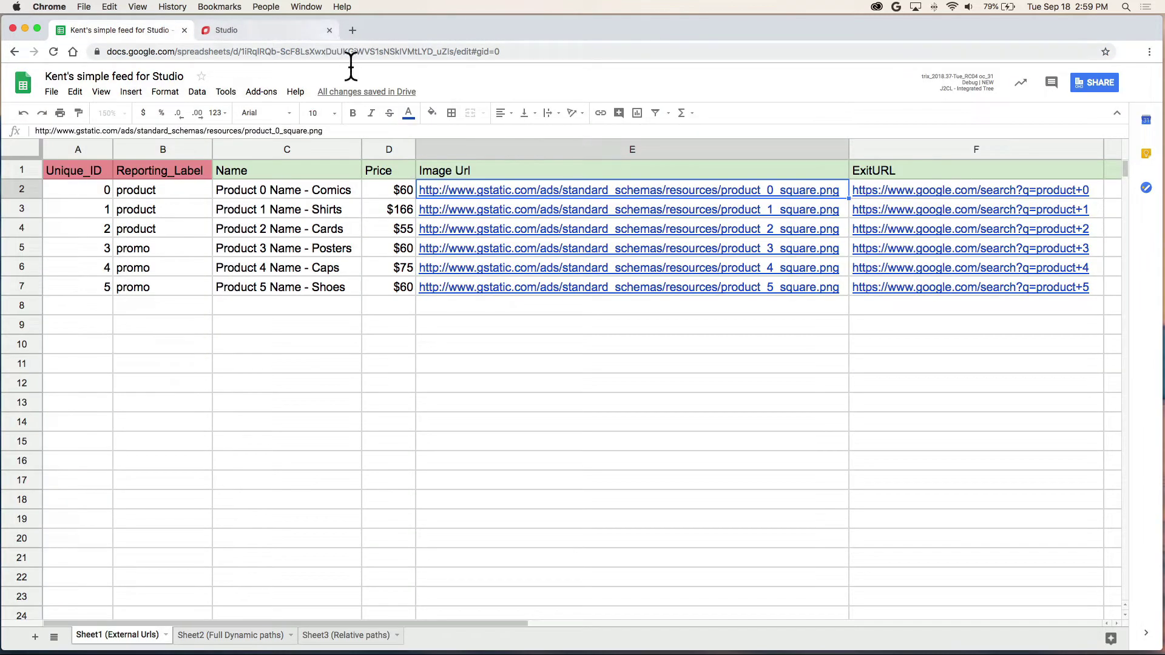
# Step: Look over Sheet2 and Sheet3, return to Sheet1 (External Urls), and bring up sharing settings
pyautogui.click(244, 638)
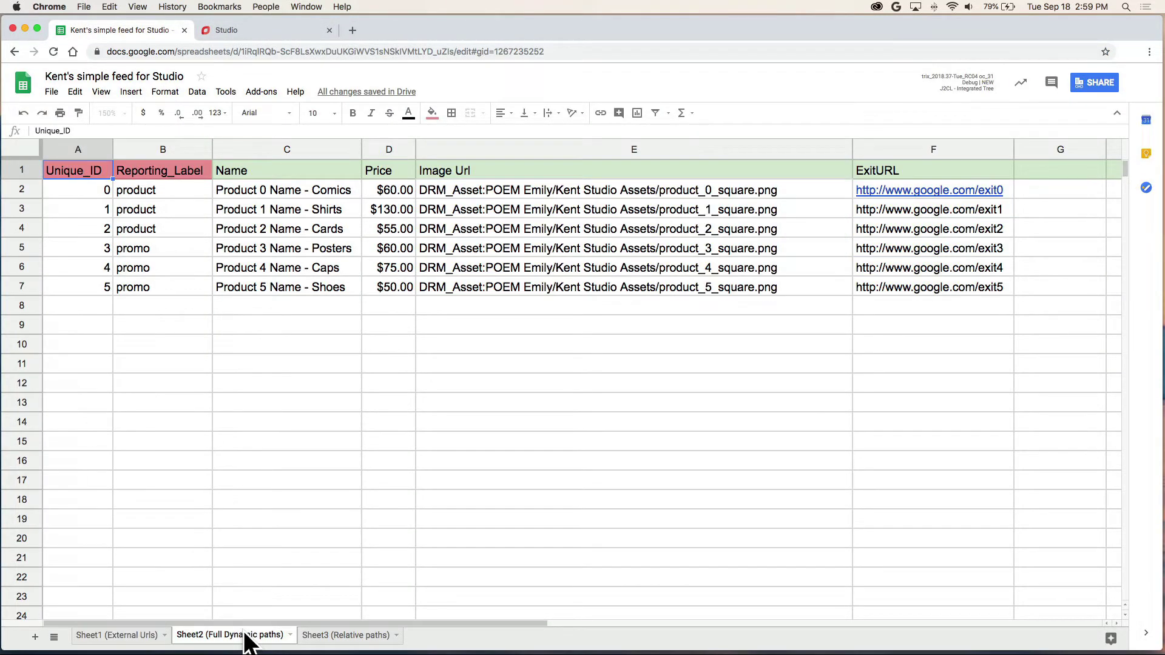
pyautogui.click(348, 642)
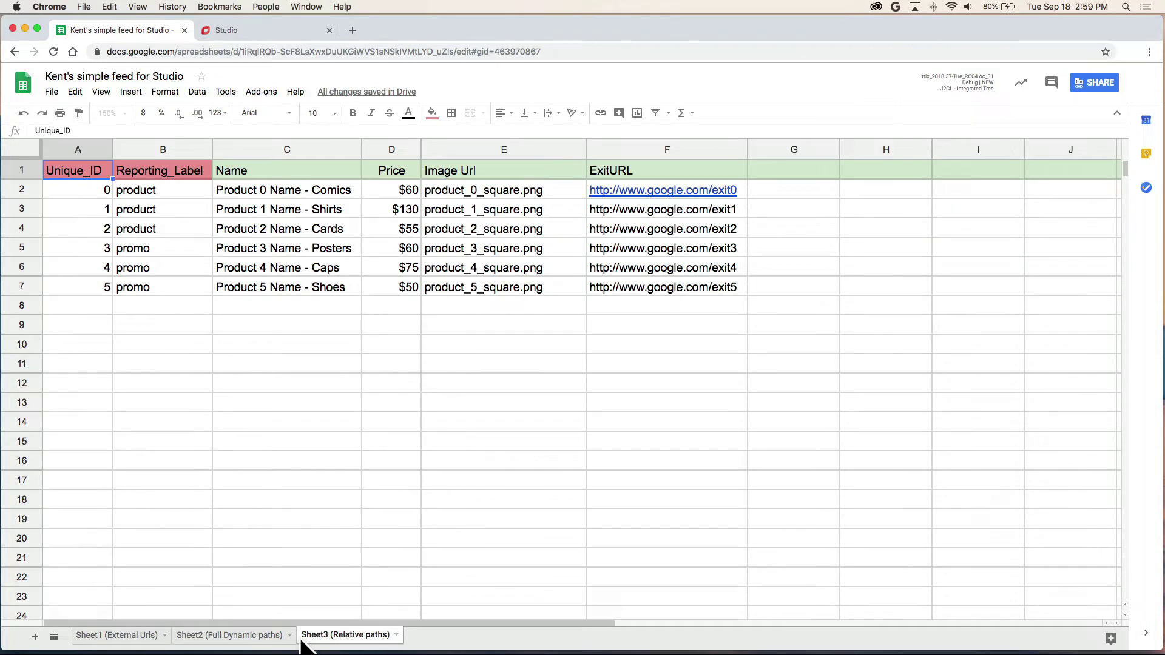
pyautogui.click(145, 637)
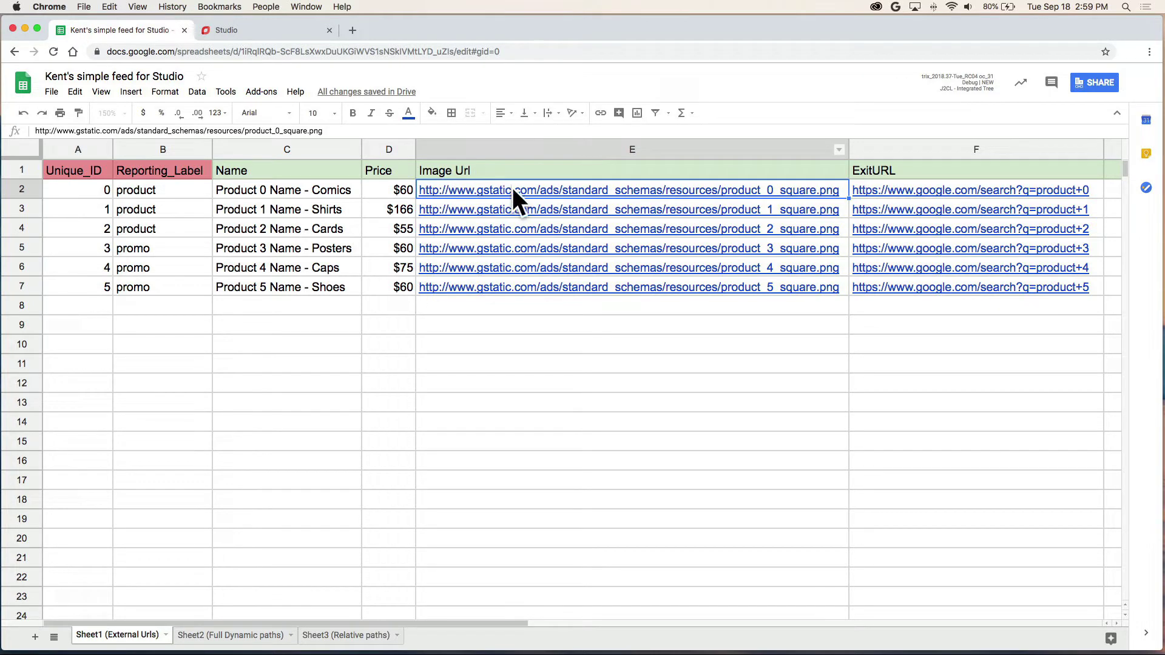
pyautogui.moveTo(513, 190)
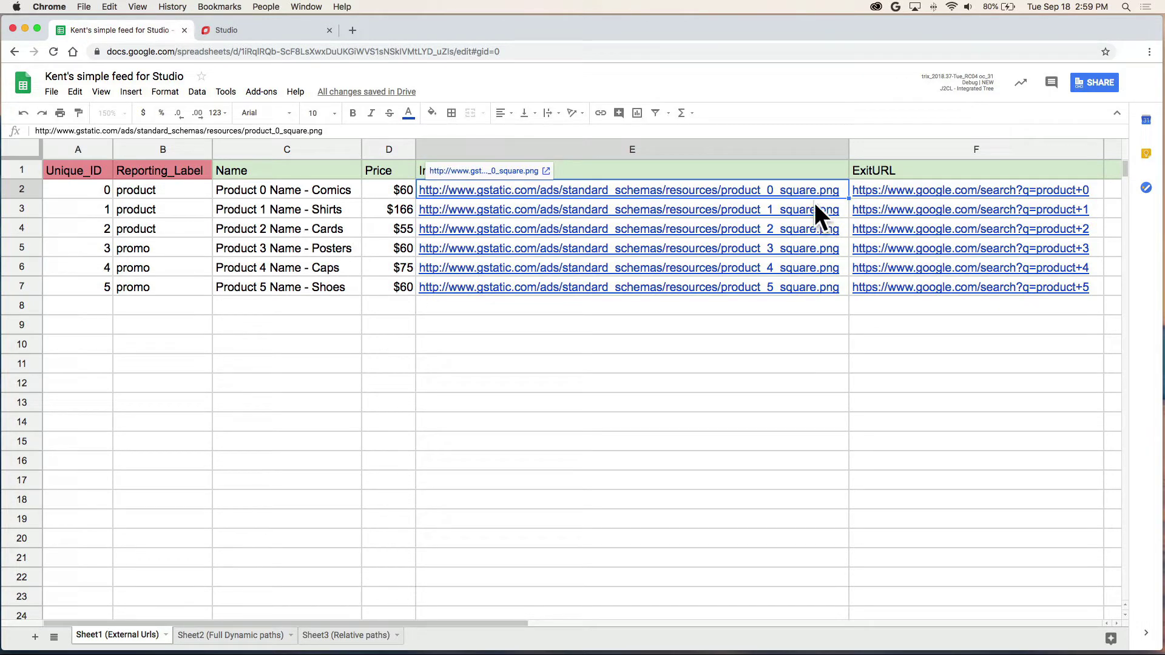
pyautogui.click(1097, 85)
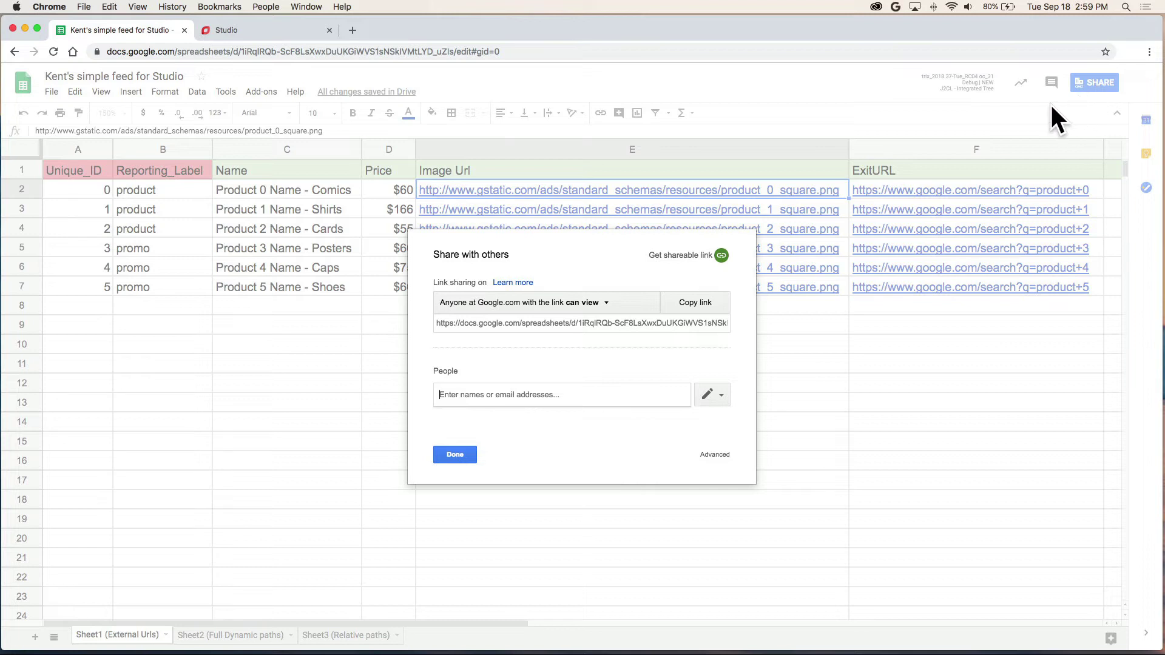
# Step: Share the feed with the Studio creatives group and service account addresses, confirming the outside share
pyautogui.press('super+Tab')
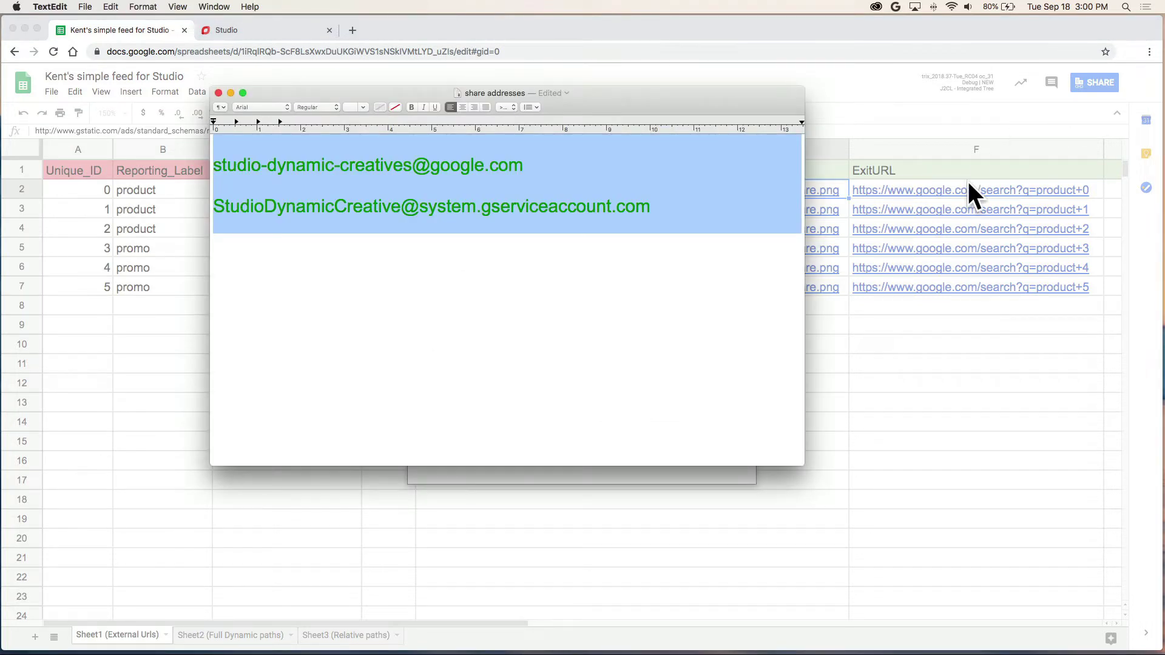
pyautogui.click(692, 474)
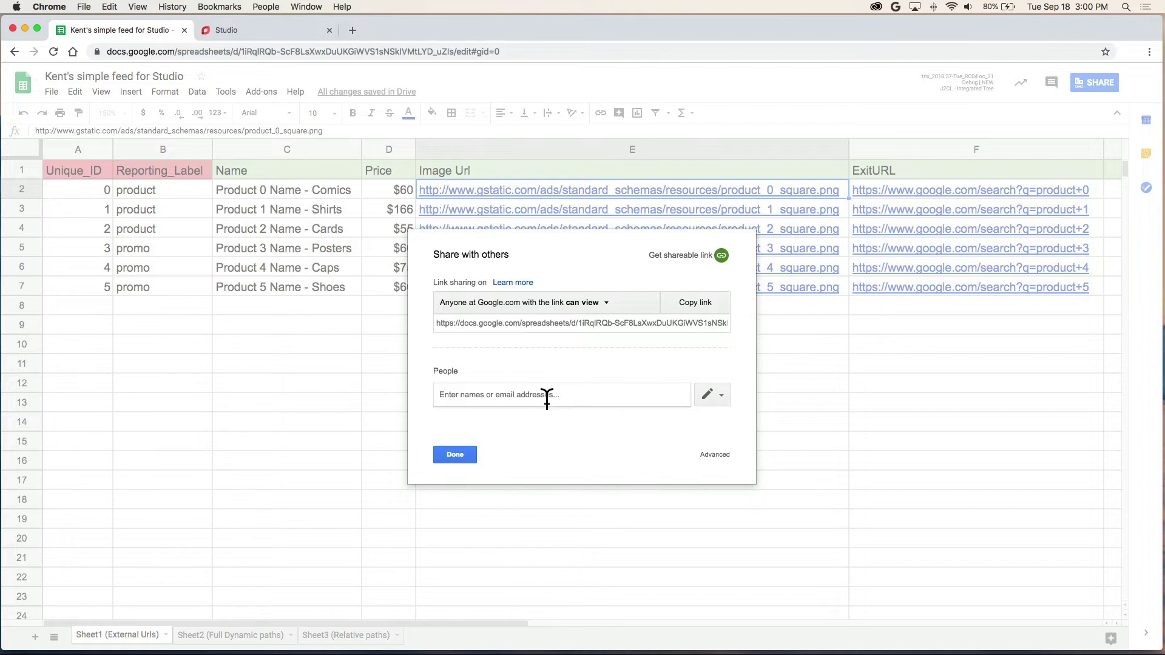
pyautogui.press('super+v')
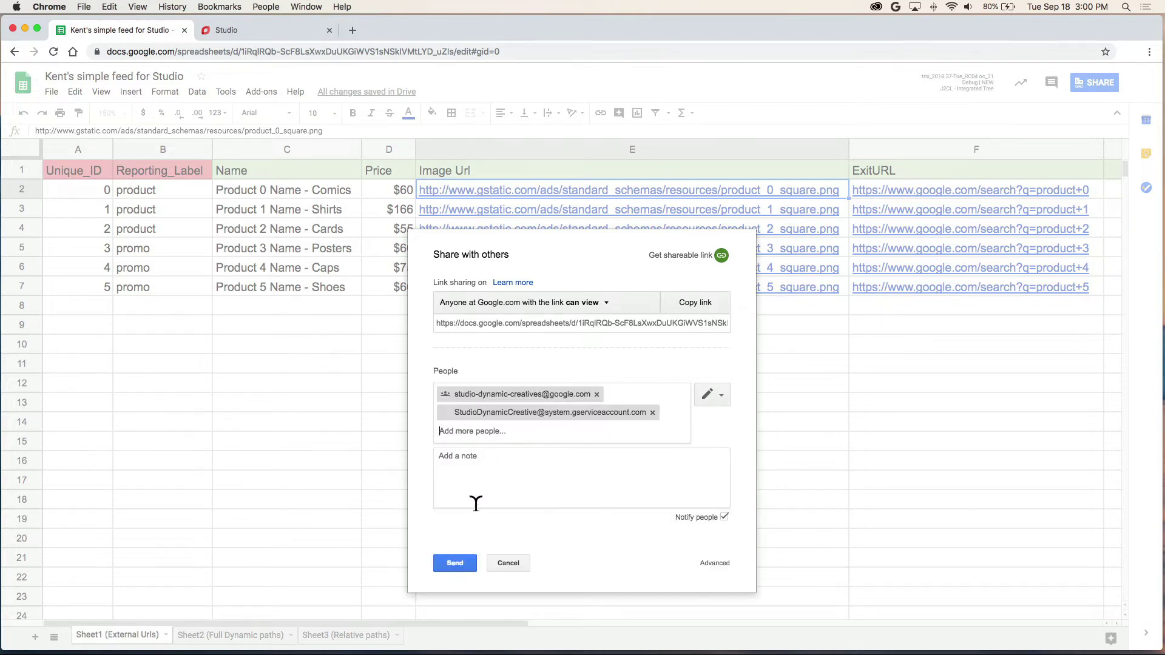
pyautogui.click(466, 564)
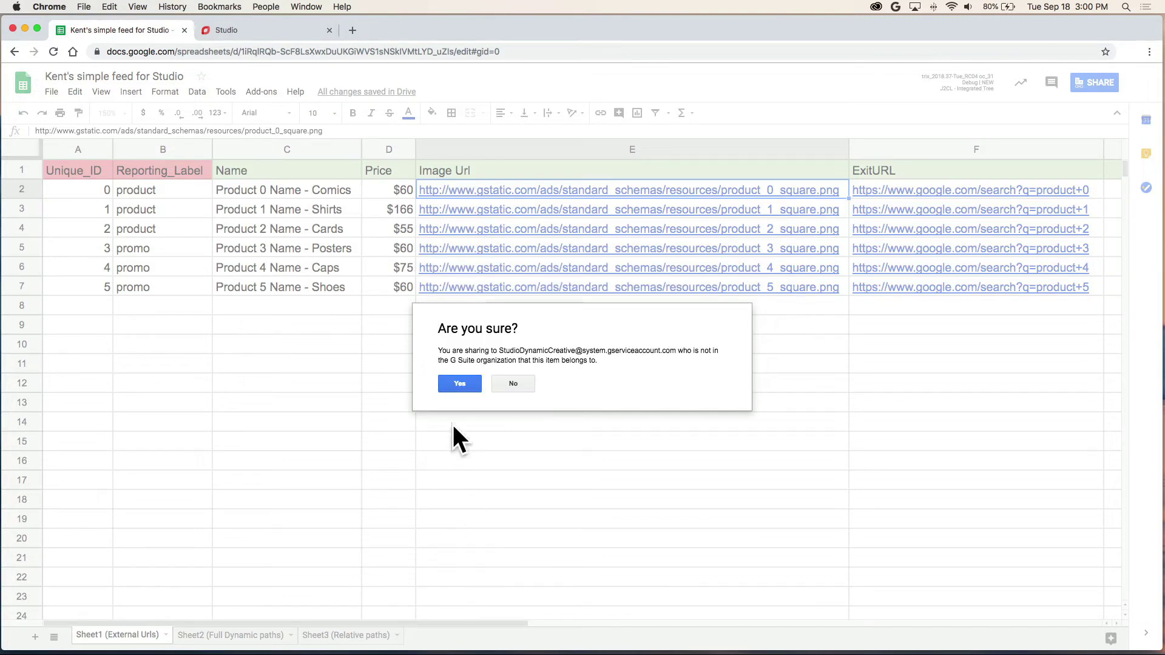
pyautogui.click(459, 383)
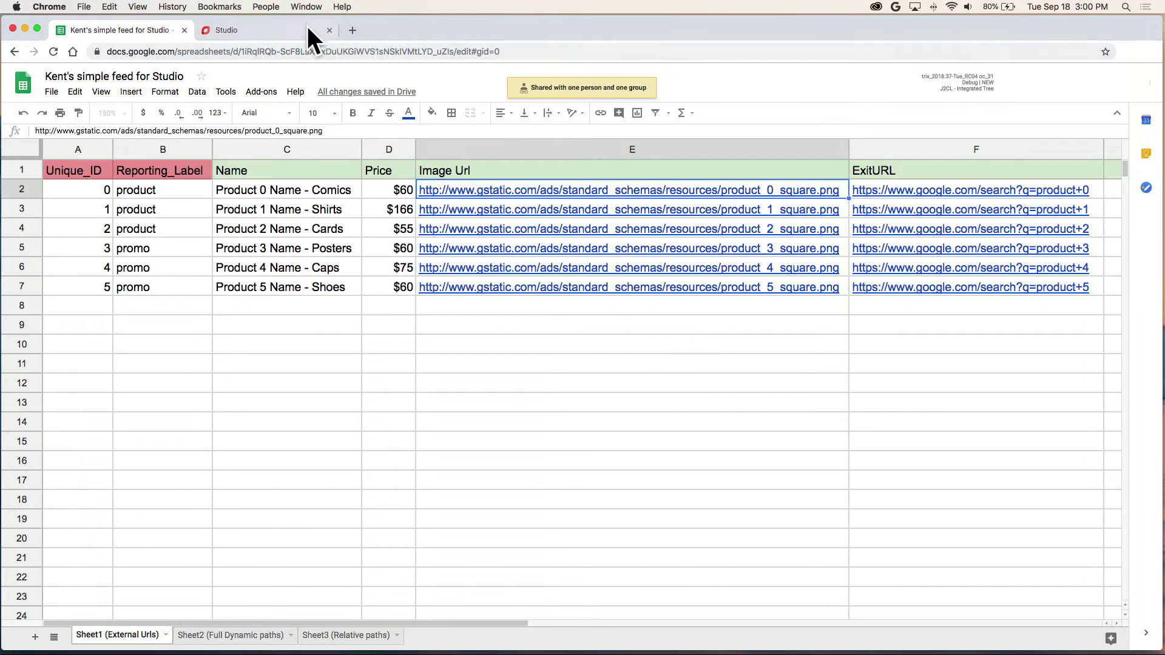
# Step: Go to Studio's Dynamic Content advertiser list, briefly viewing and closing the Help panel
pyautogui.click(283, 25)
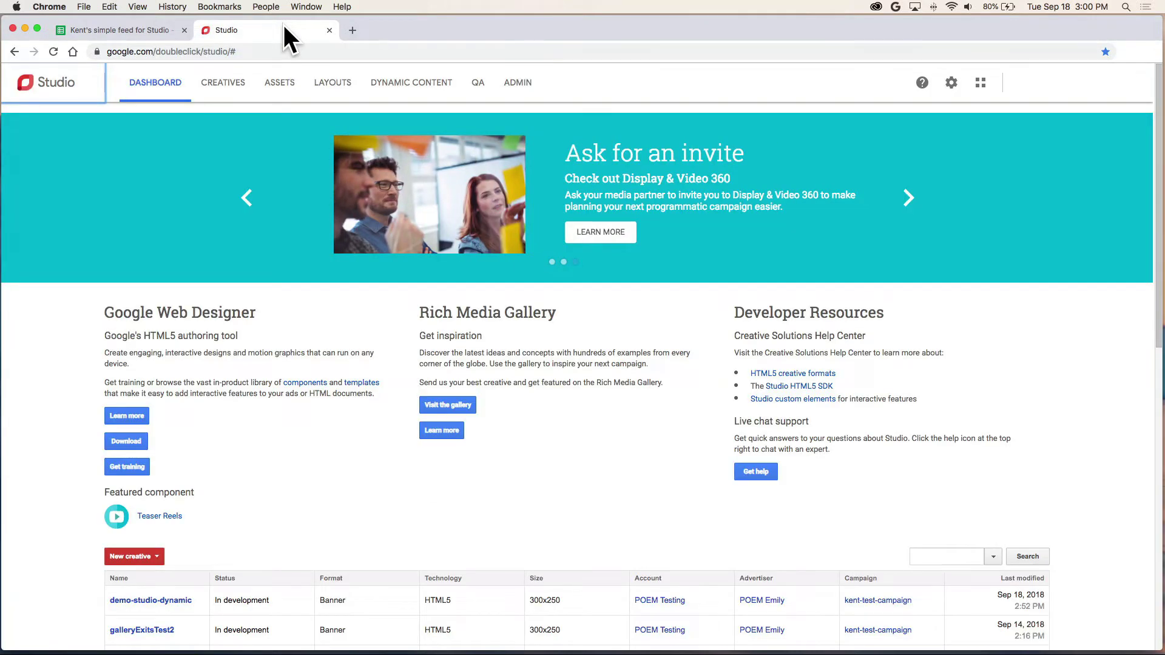
pyautogui.click(430, 94)
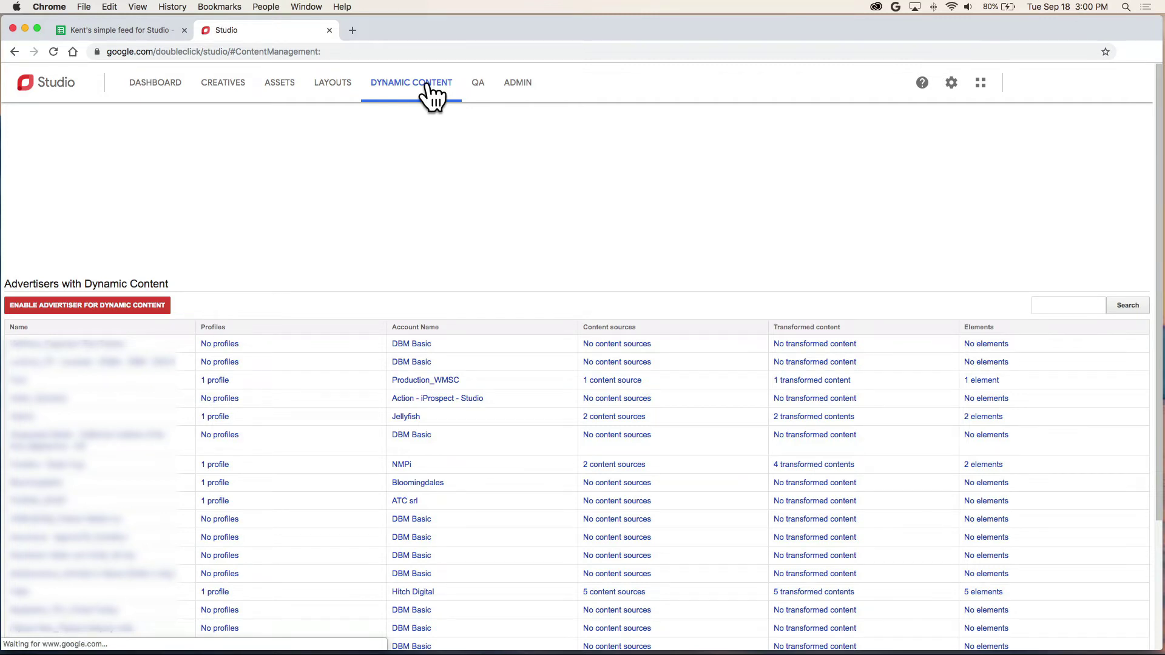
pyautogui.click(923, 83)
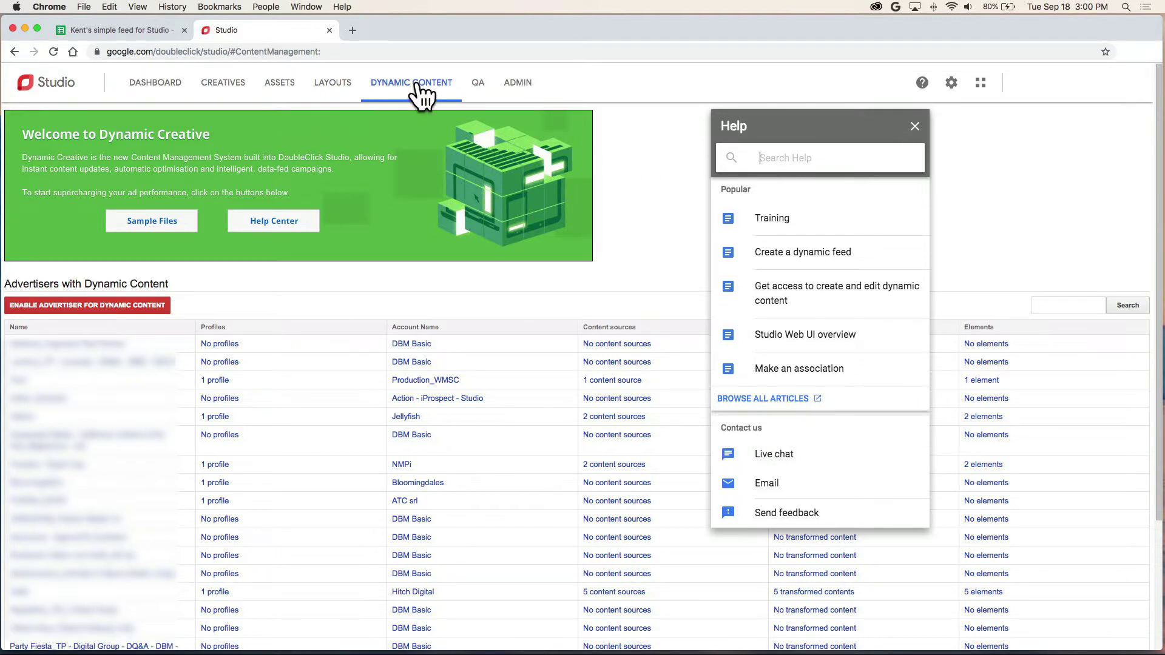
pyautogui.click(915, 125)
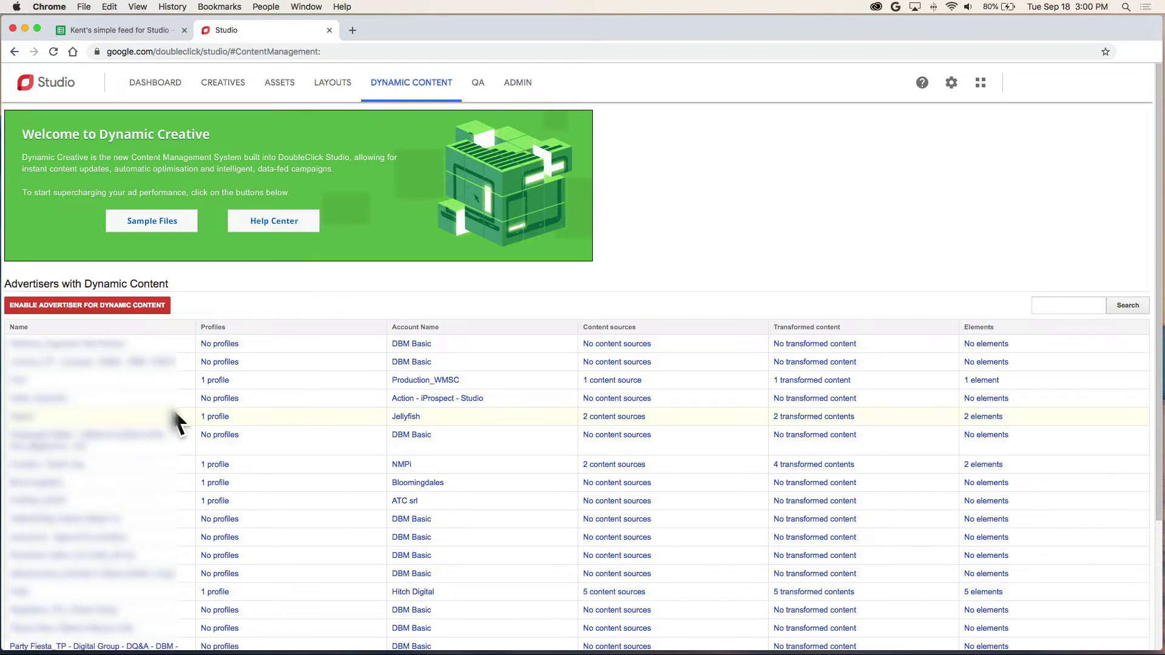
# Step: Search advertisers for POEM and open the POEM advertiser's Profiles tab
pyautogui.click(1057, 304)
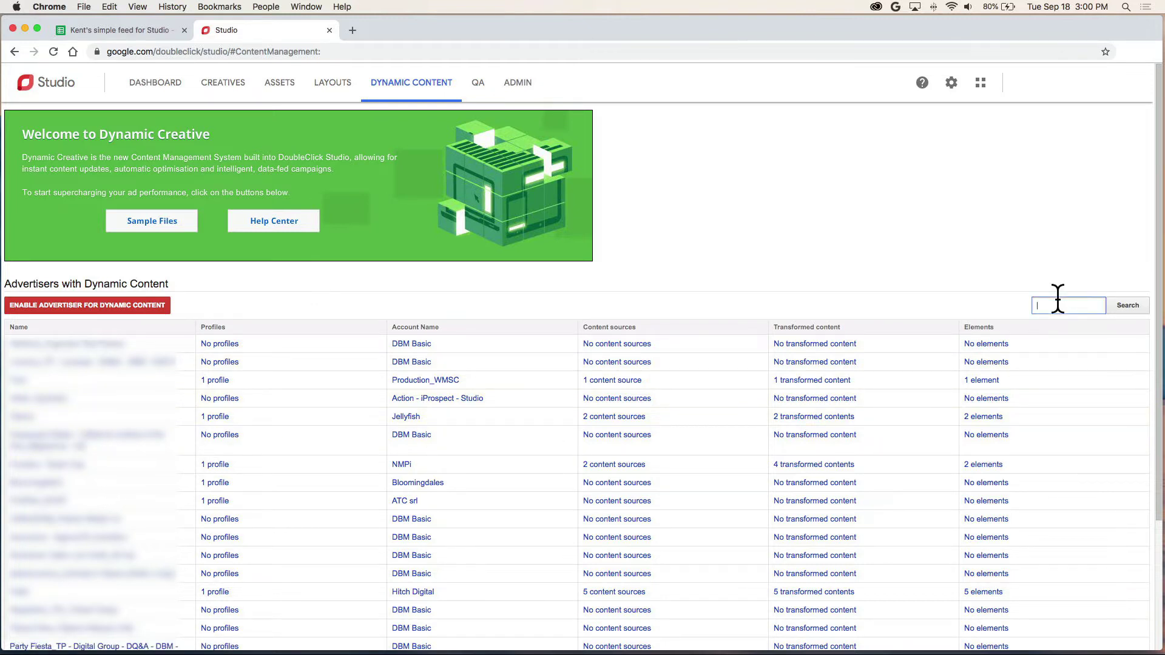
pyautogui.write('POEM')
pyautogui.press('Return')
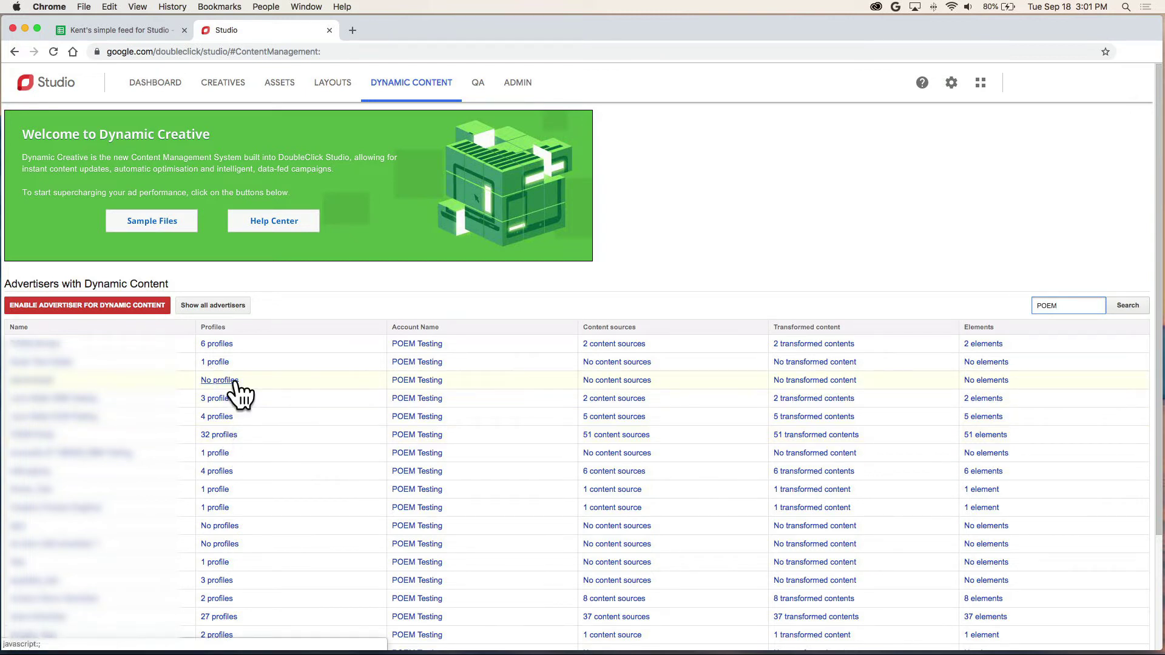
pyautogui.click(43, 433)
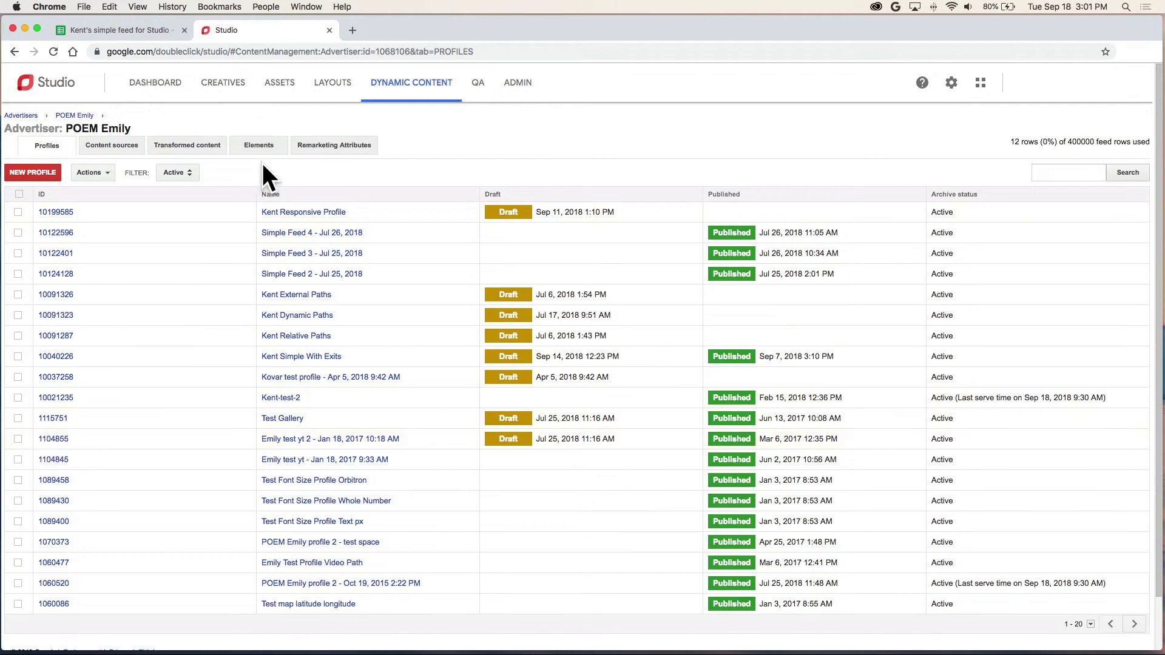
# Step: Create a new dynamic profile named 'demo profile'
pyautogui.click(40, 173)
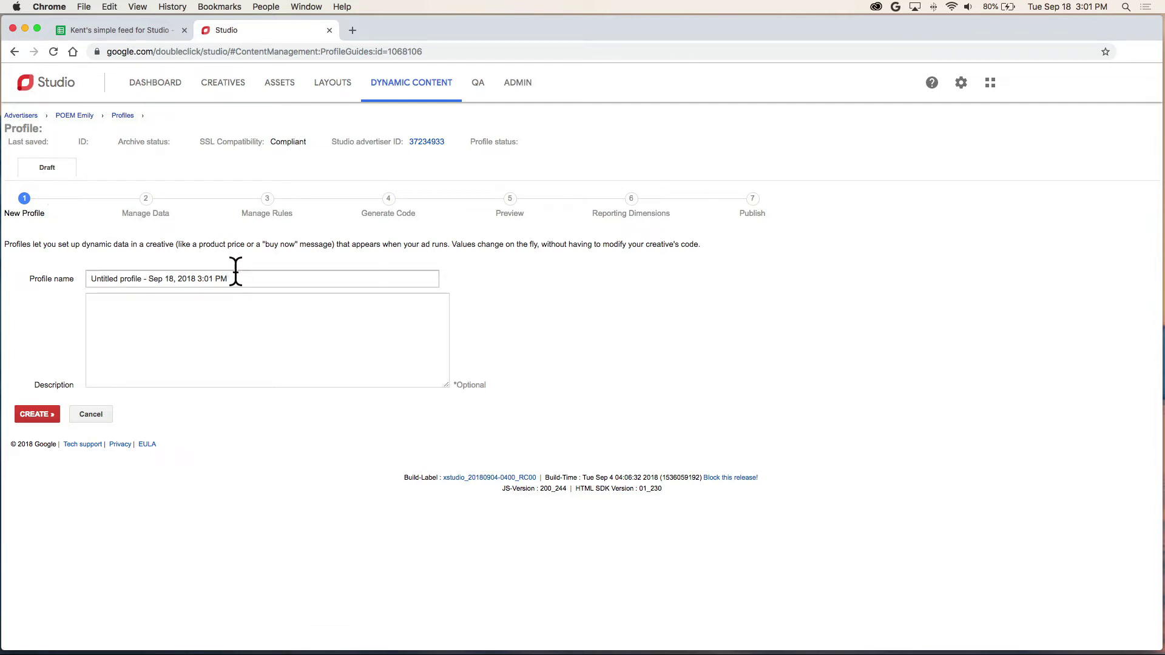
pyautogui.moveTo(237, 278); pyautogui.dragTo(105, 278)
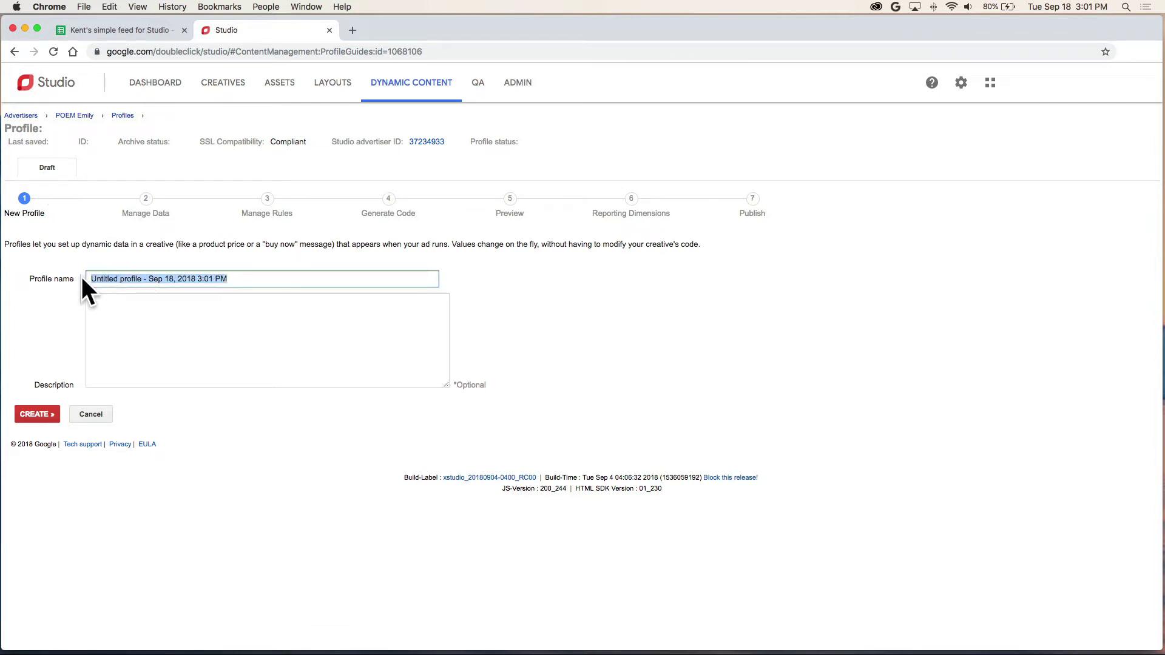
pyautogui.write('demo profile')
pyautogui.click(32, 413)
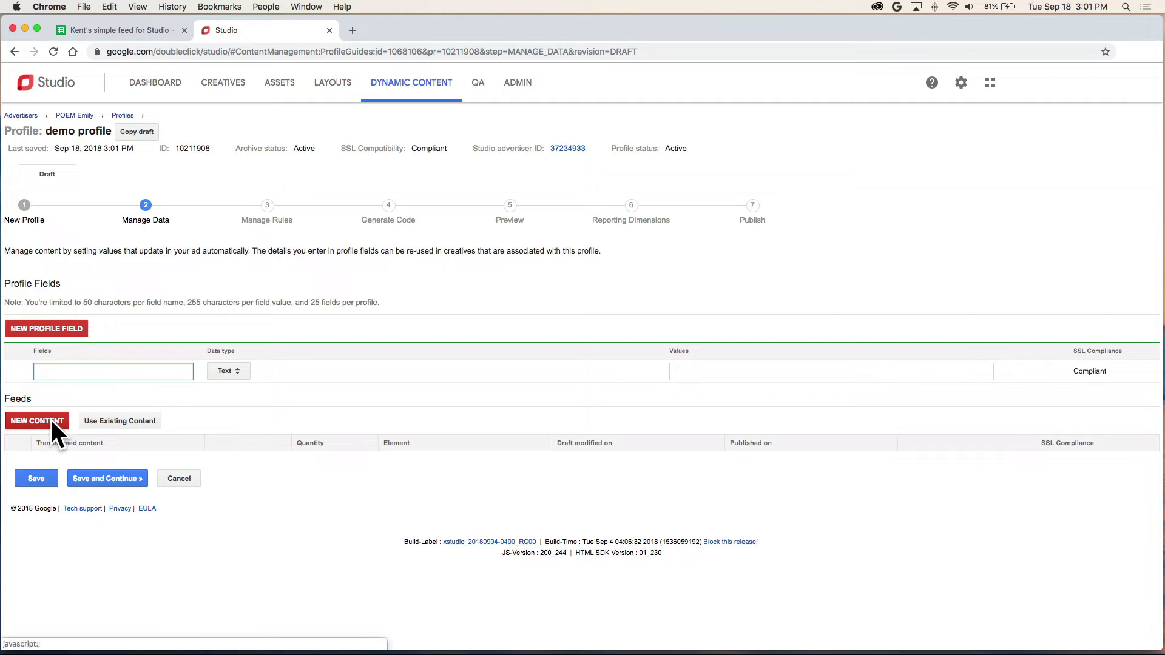
# Step: Add new feed content with CSV format kept and Google Docs as the content source
pyautogui.click(52, 422)
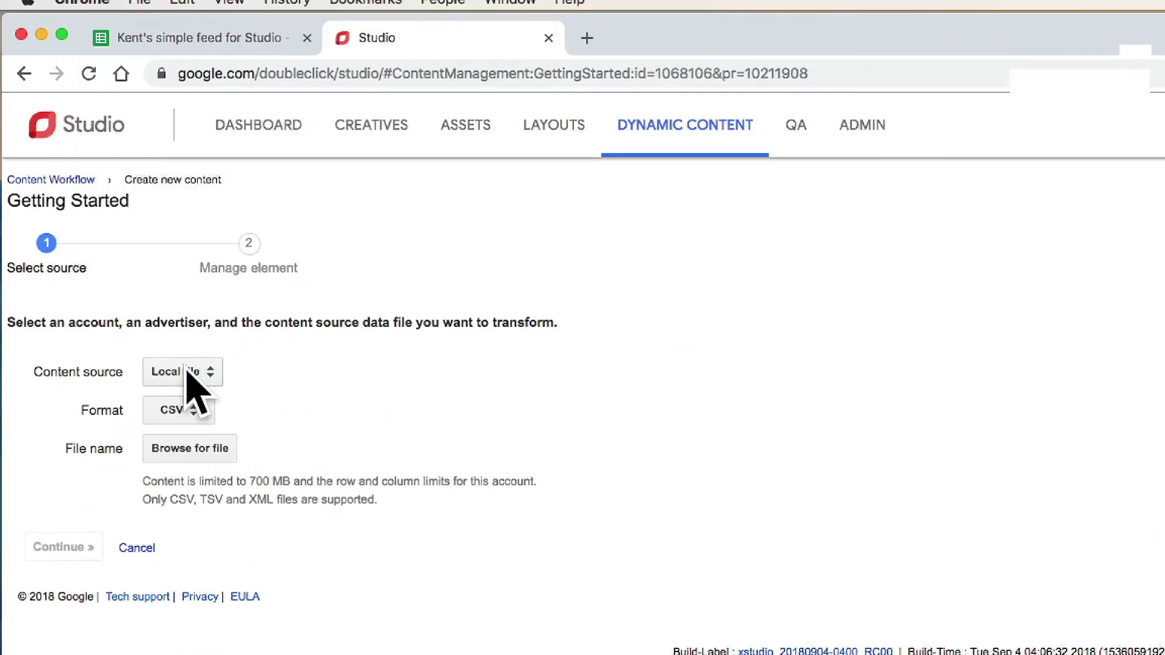
pyautogui.click(196, 413)
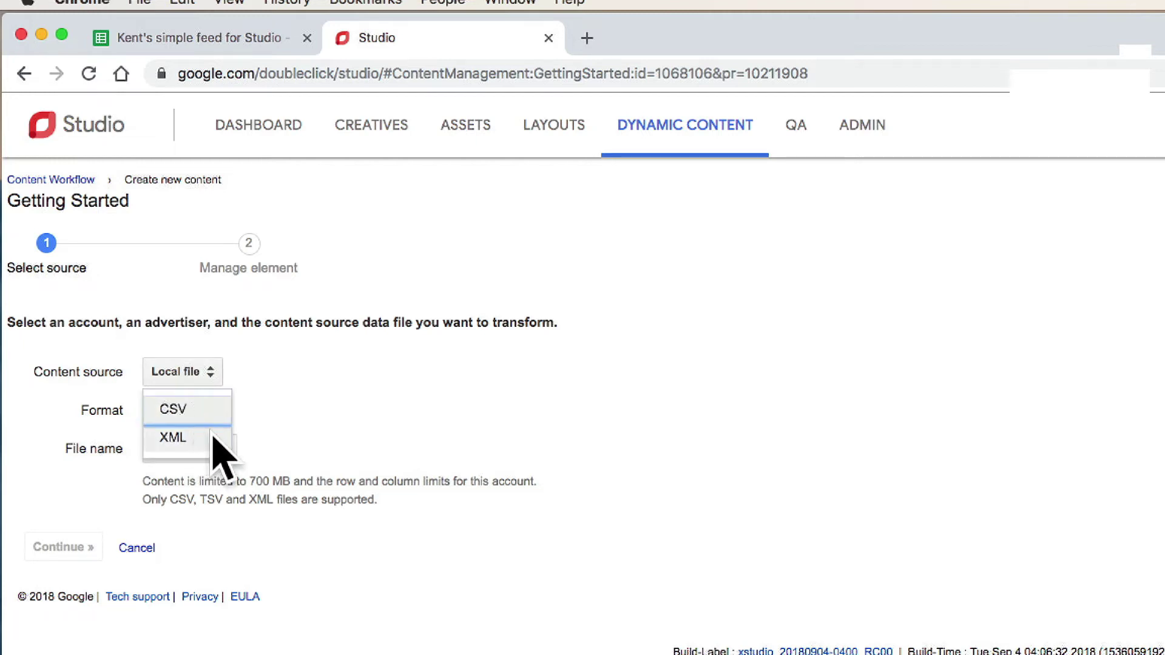
pyautogui.click(290, 411)
pyautogui.click(210, 373)
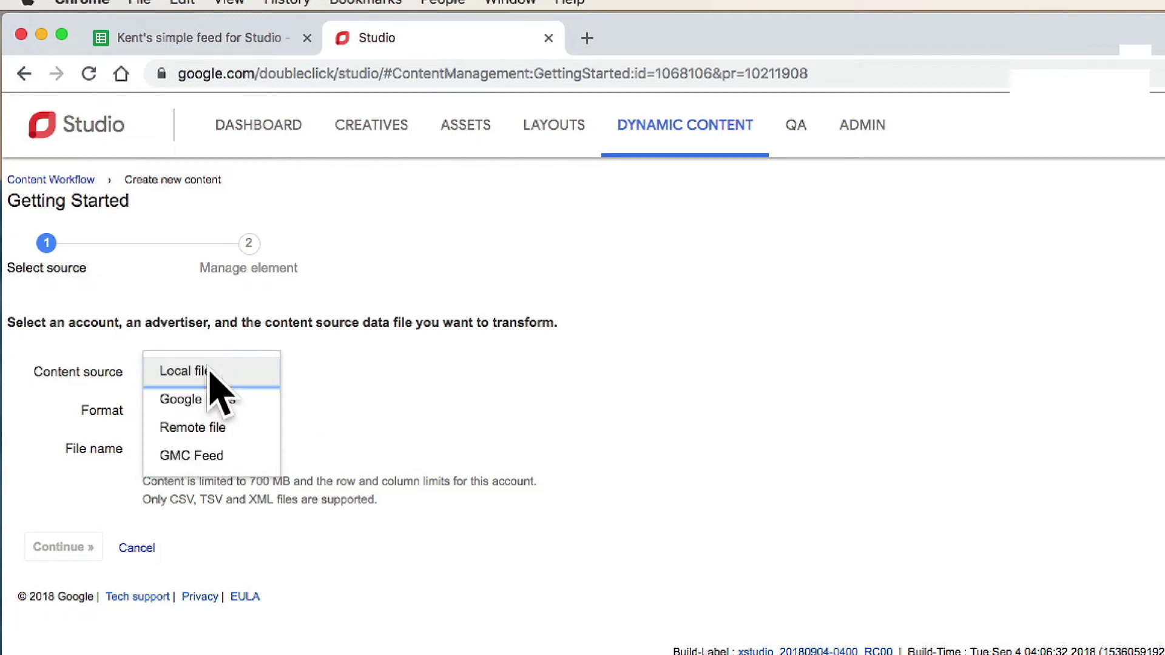
pyautogui.click(255, 402)
pyautogui.click(256, 403)
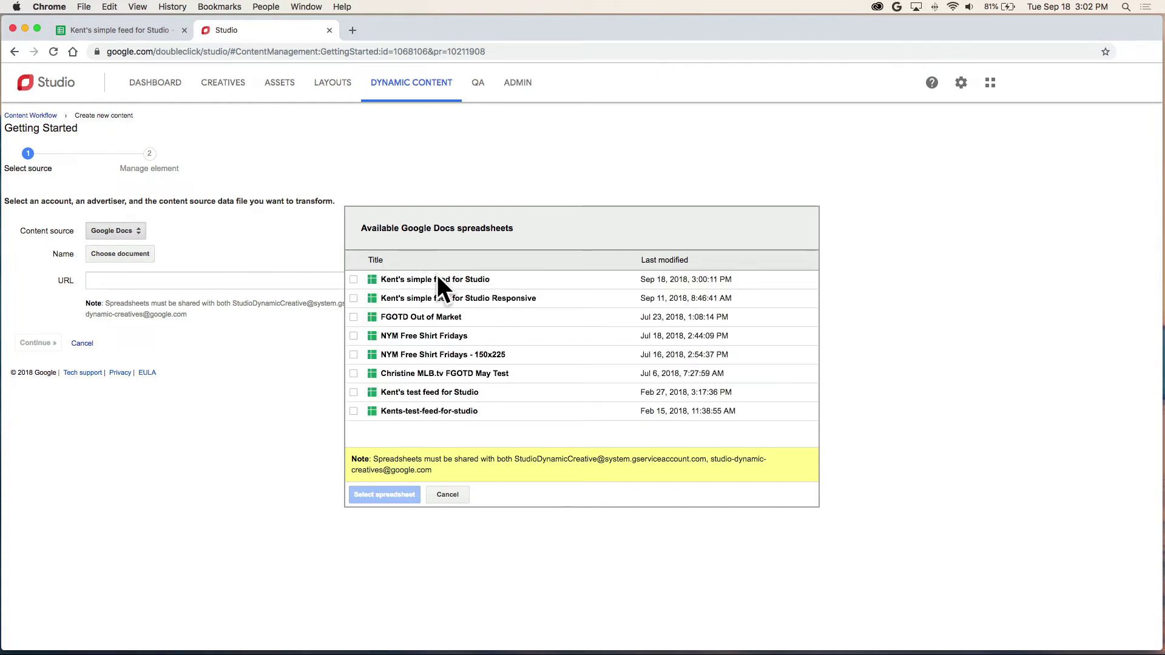
# Step: Select the simple feed for Studio spreadsheet, keep Sheet1 (External Urls), and import its data
pyautogui.click(354, 279)
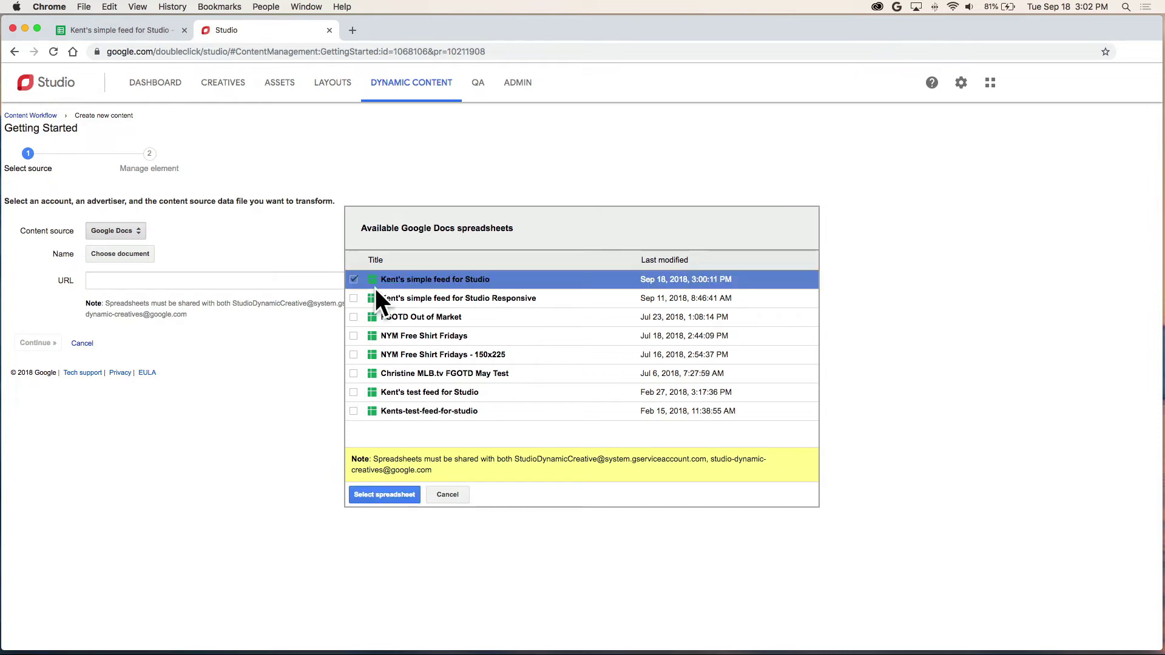
pyautogui.click(390, 496)
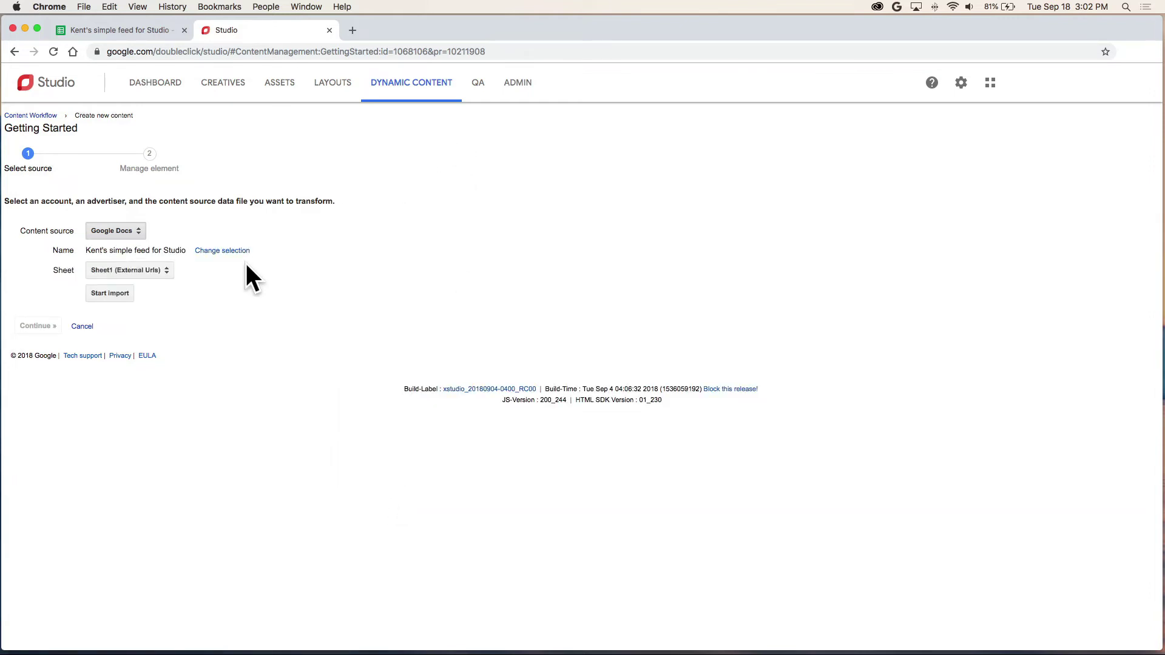
pyautogui.click(165, 270)
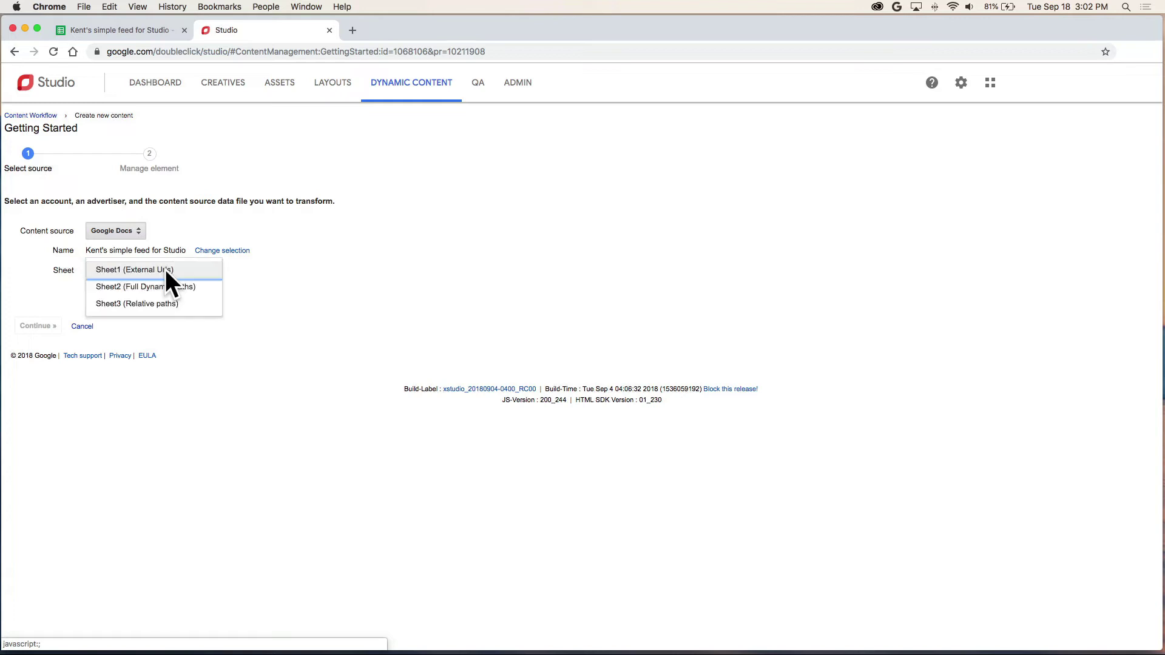
pyautogui.click(266, 262)
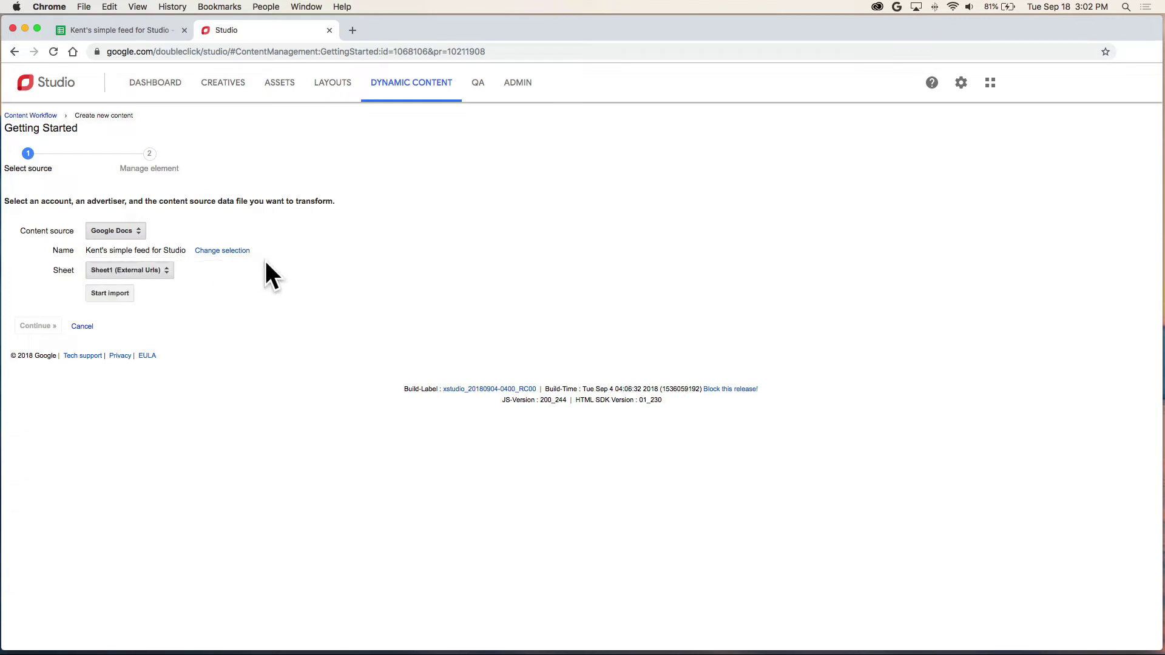
pyautogui.click(112, 293)
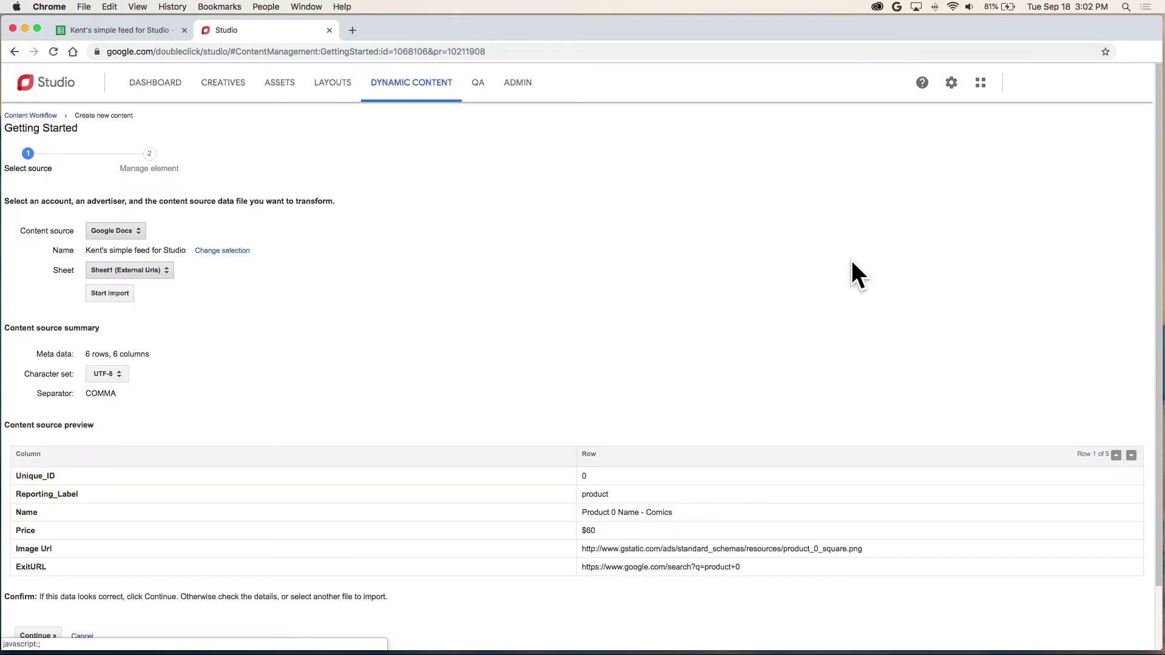
# Step: Step through the 6-row preview to the last product row and accept the imported data
pyautogui.click(1131, 456)
pyautogui.click(1131, 456)
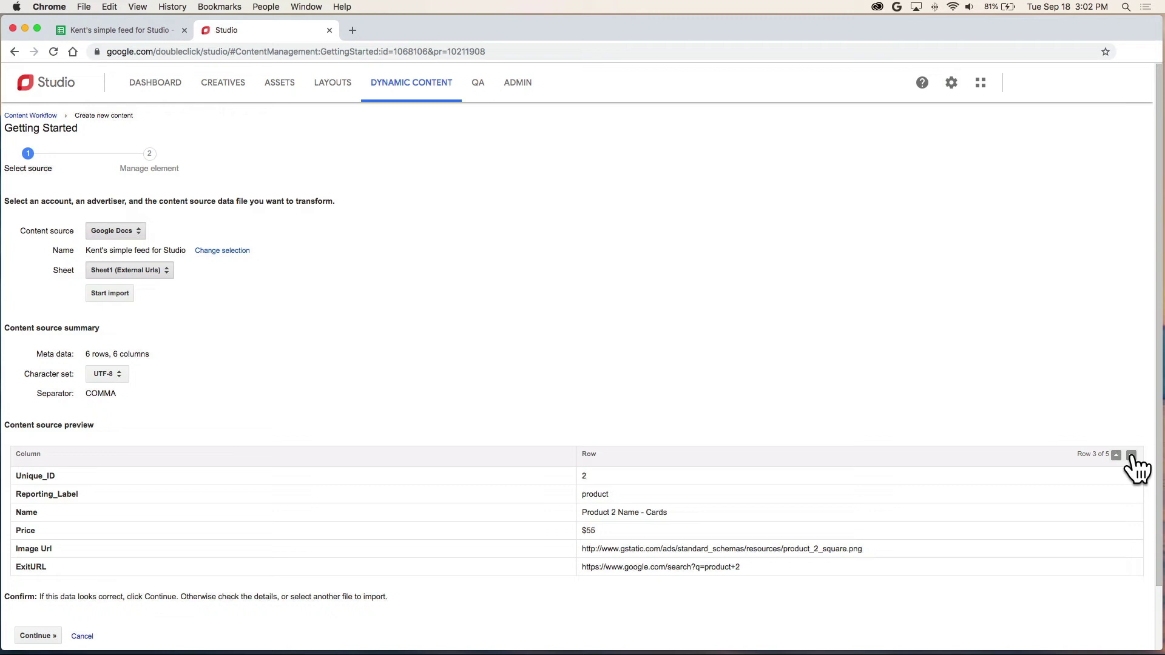
pyautogui.click(1131, 456)
pyautogui.click(1131, 456)
pyautogui.click(40, 637)
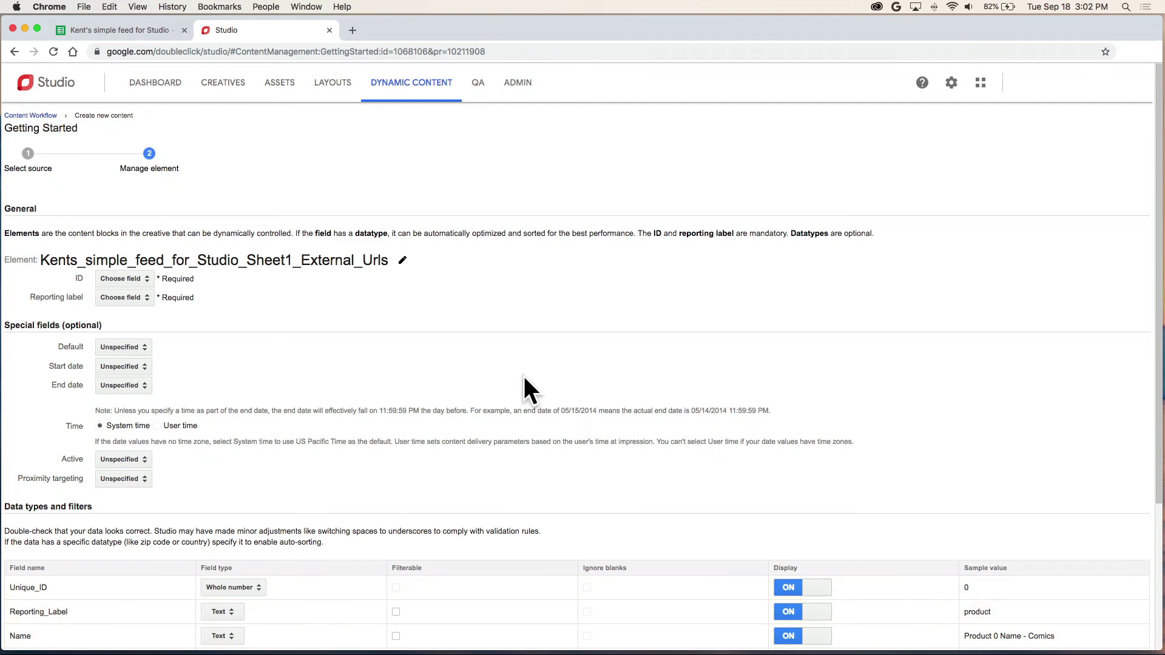
# Step: Map ID to Unique_ID and reporting label to Reporting_Label, keeping Unique_ID as Whole number
pyautogui.scroll(-4, 864, 339)
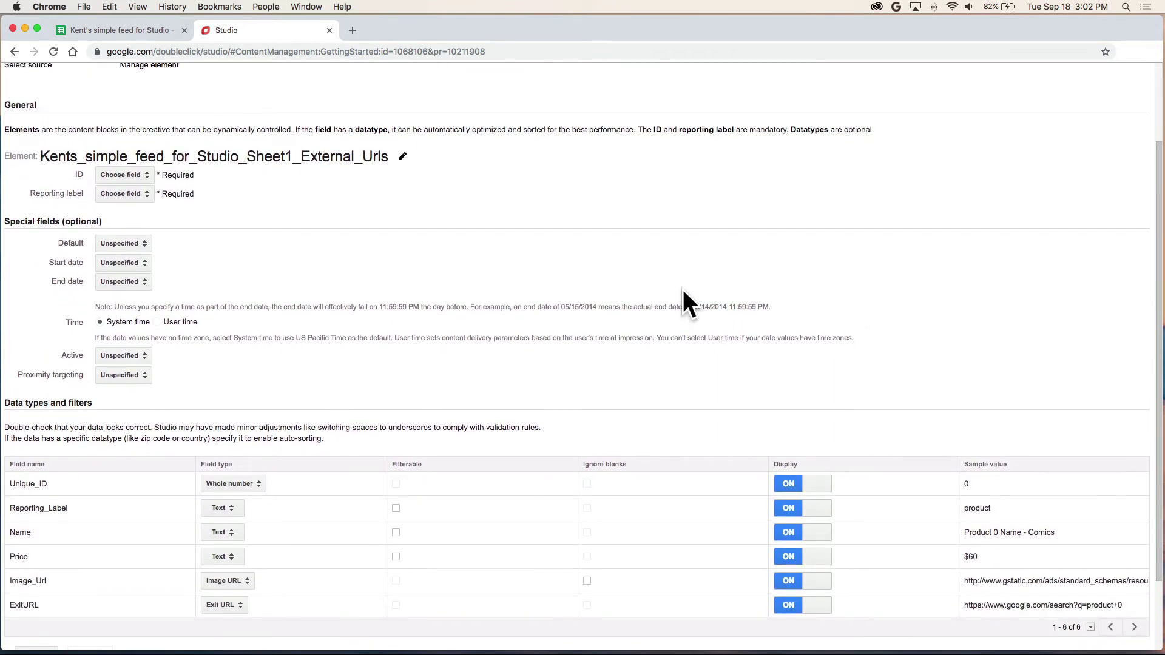
pyautogui.click(141, 174)
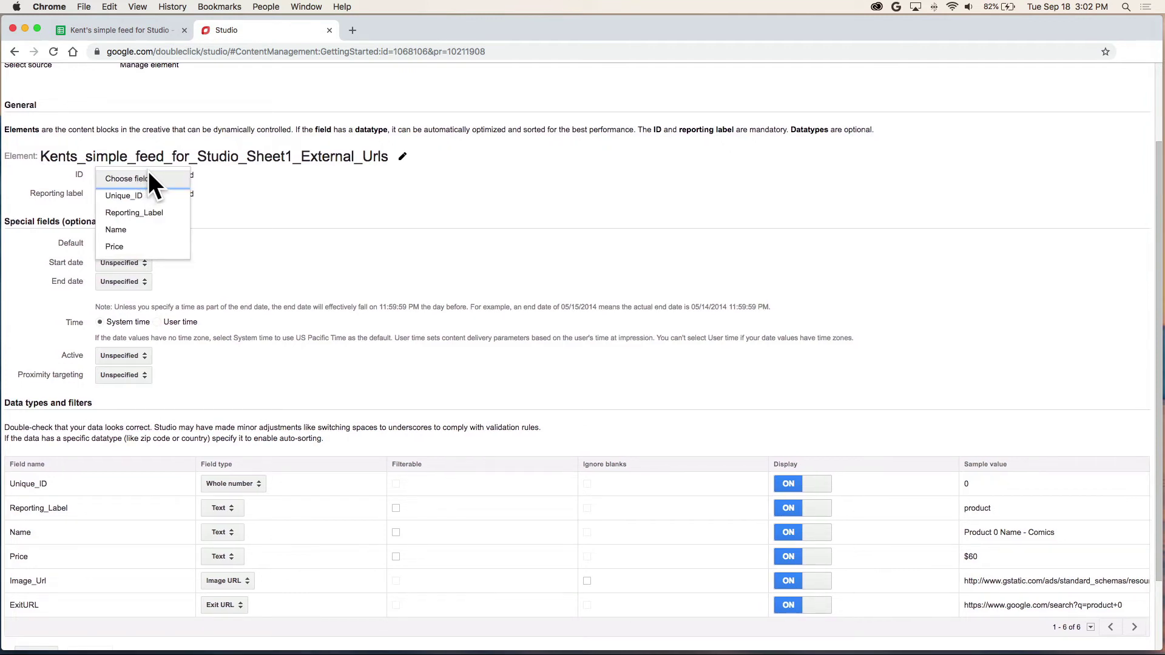
pyautogui.click(141, 196)
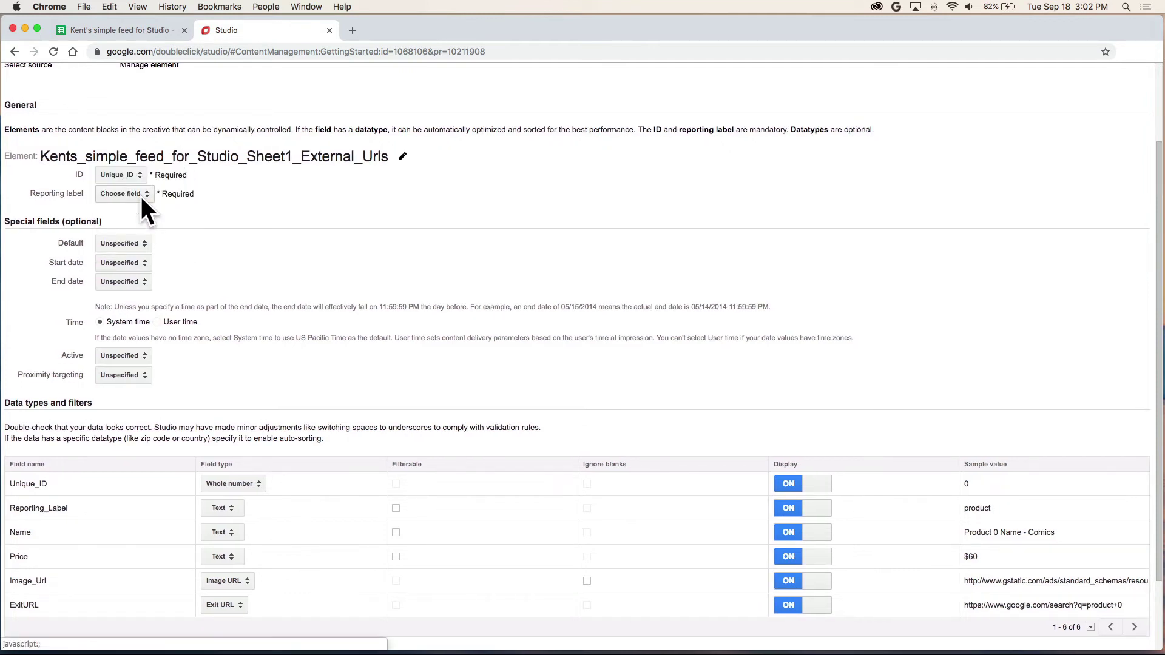
pyautogui.click(122, 194)
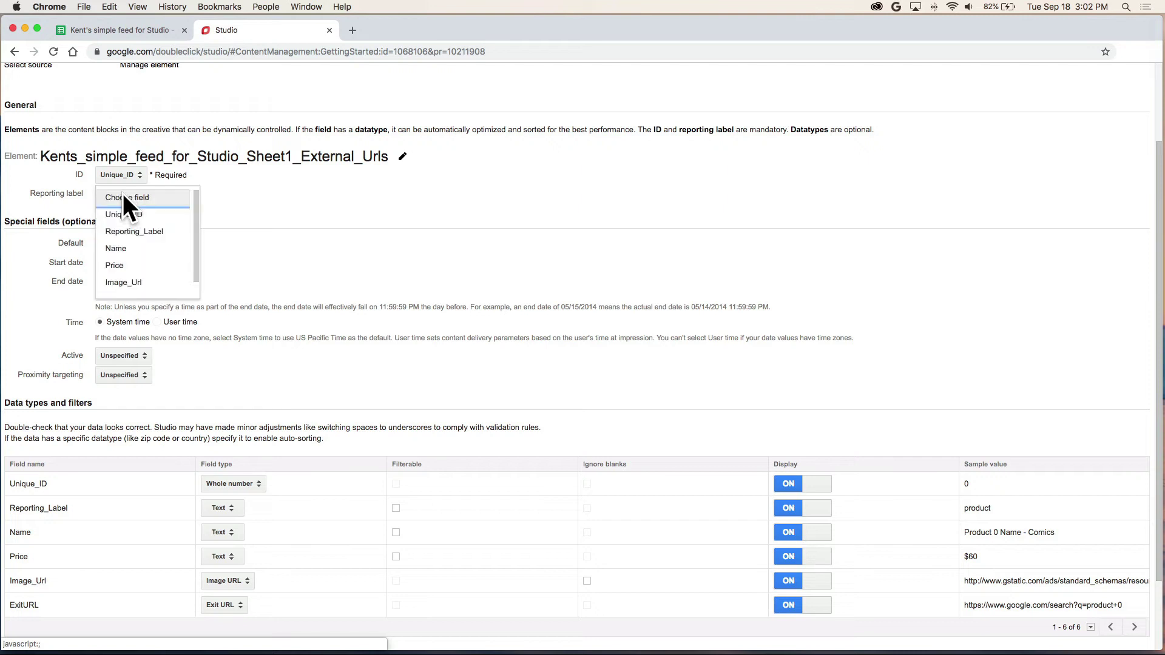
pyautogui.click(145, 231)
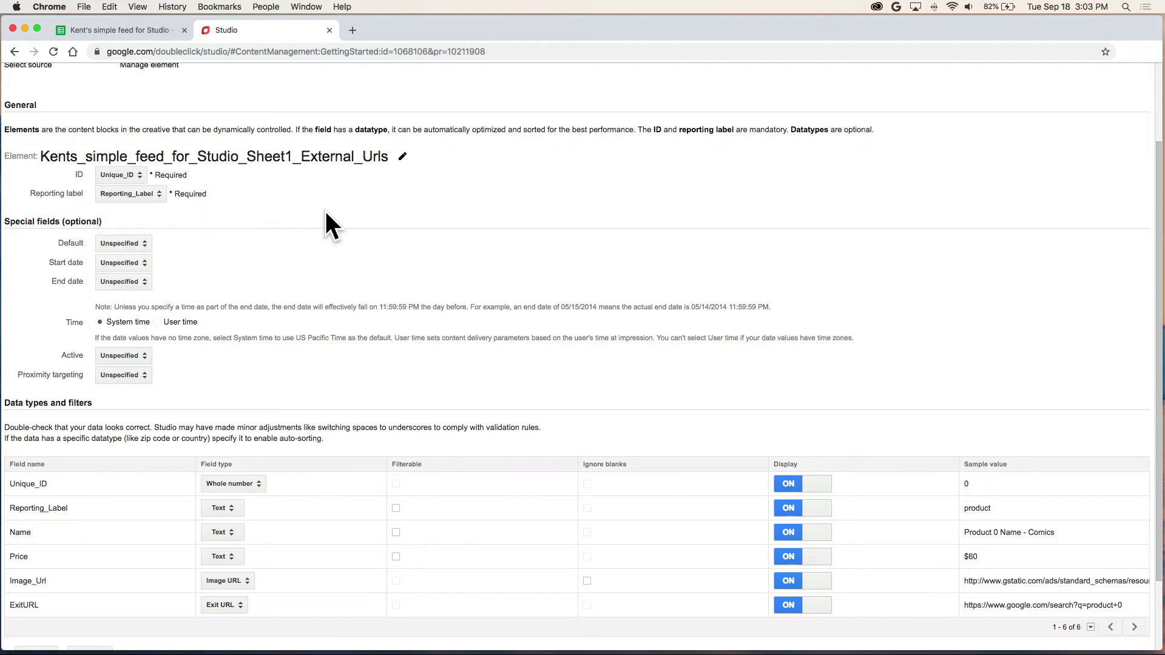
pyautogui.scroll(-3, 327, 212)
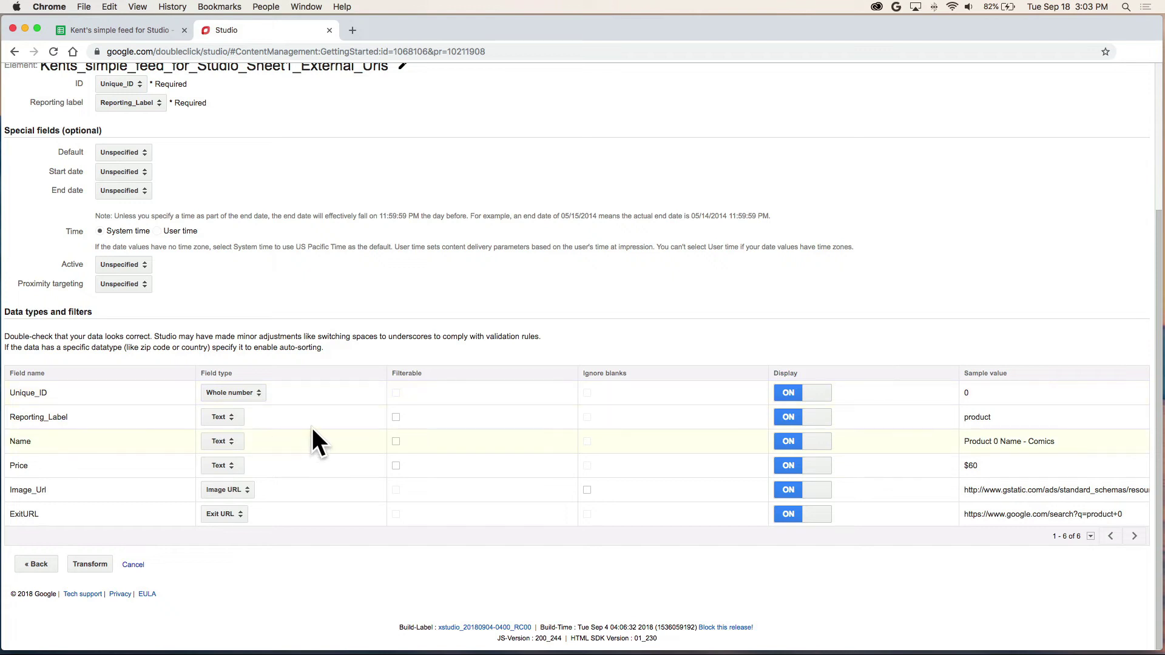
pyautogui.click(258, 392)
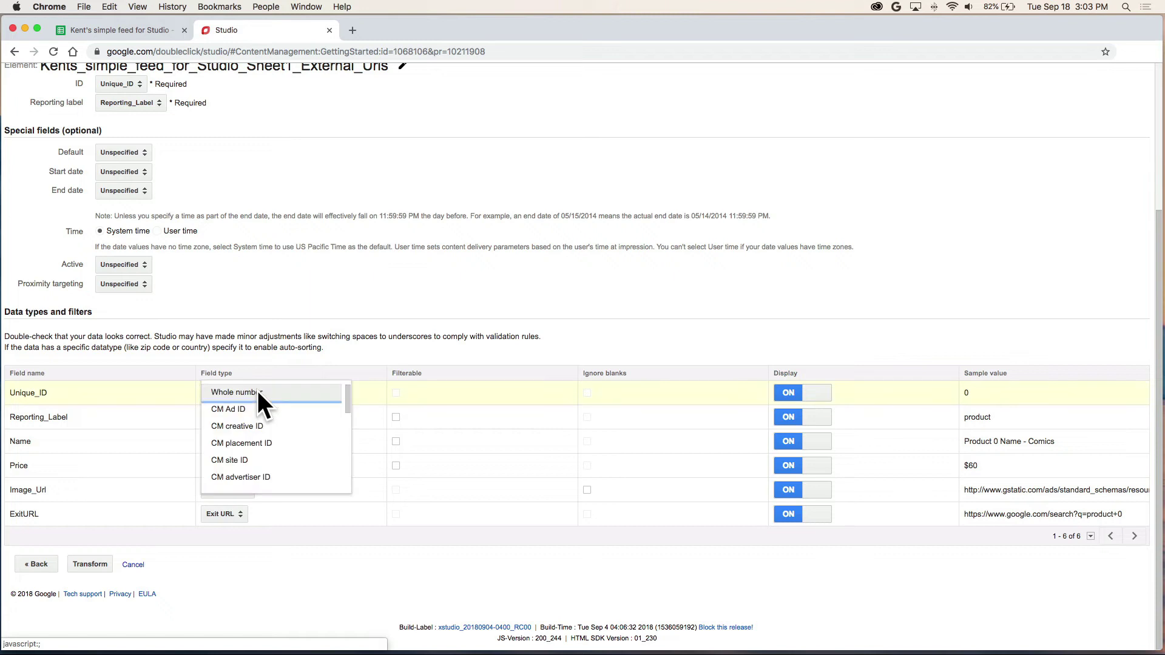
pyautogui.click(294, 355)
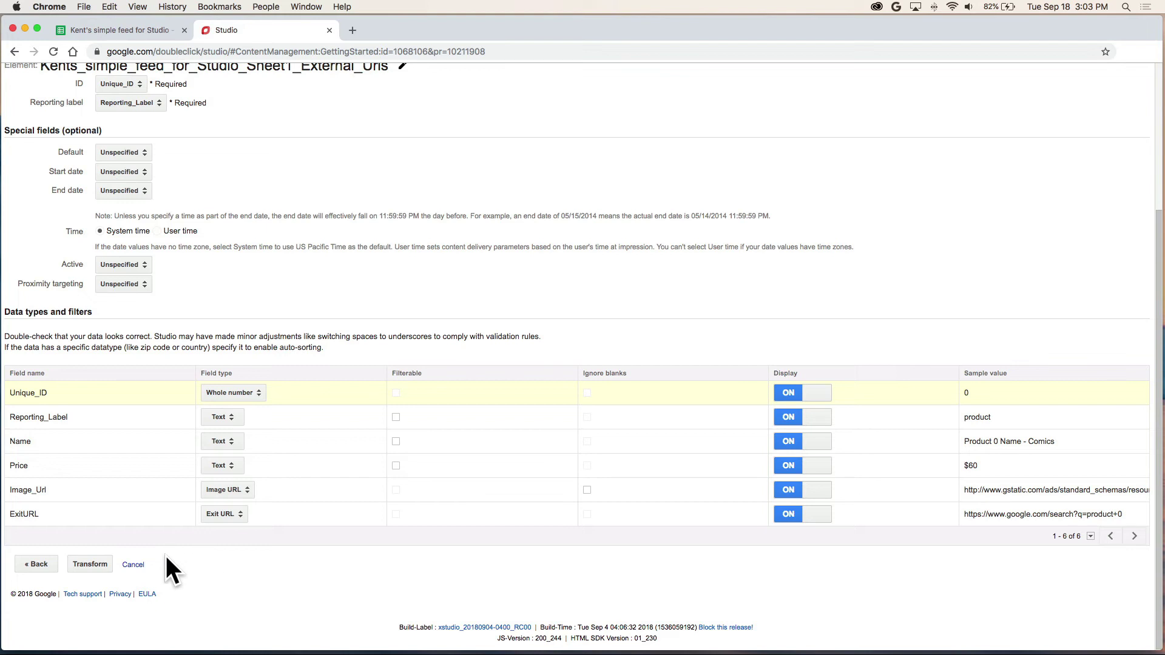
# Step: Transform the feed into a profile element, set its quantity to 6, and continue to rules
pyautogui.click(100, 566)
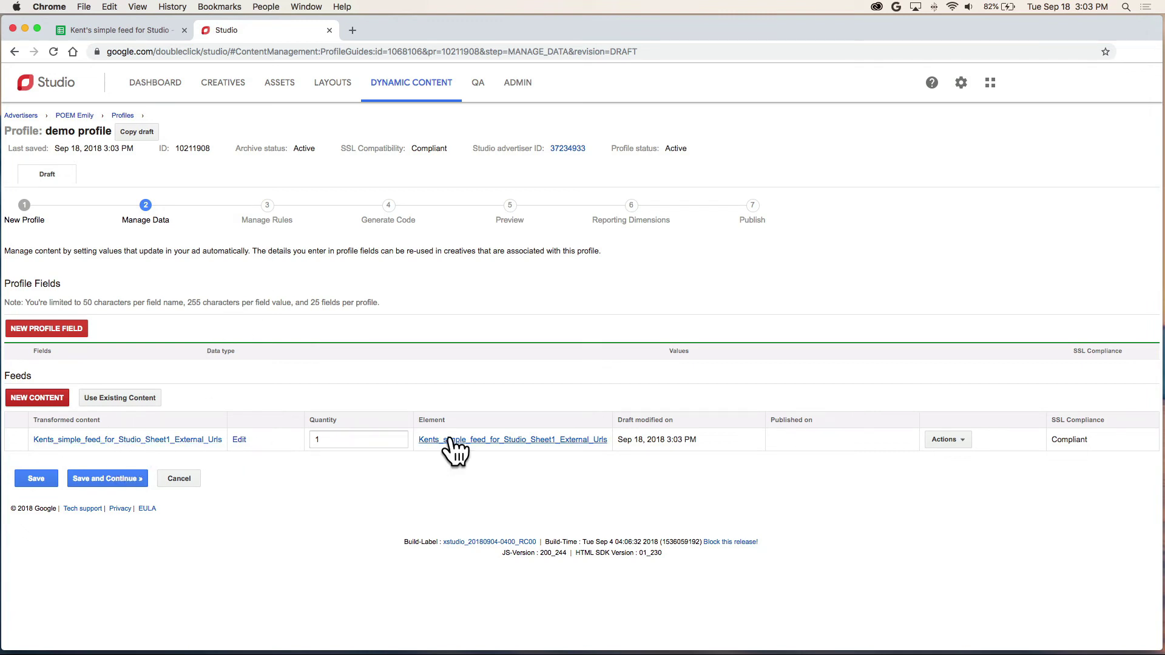
pyautogui.click(340, 440)
pyautogui.press('BackSpace')
pyautogui.write('6')
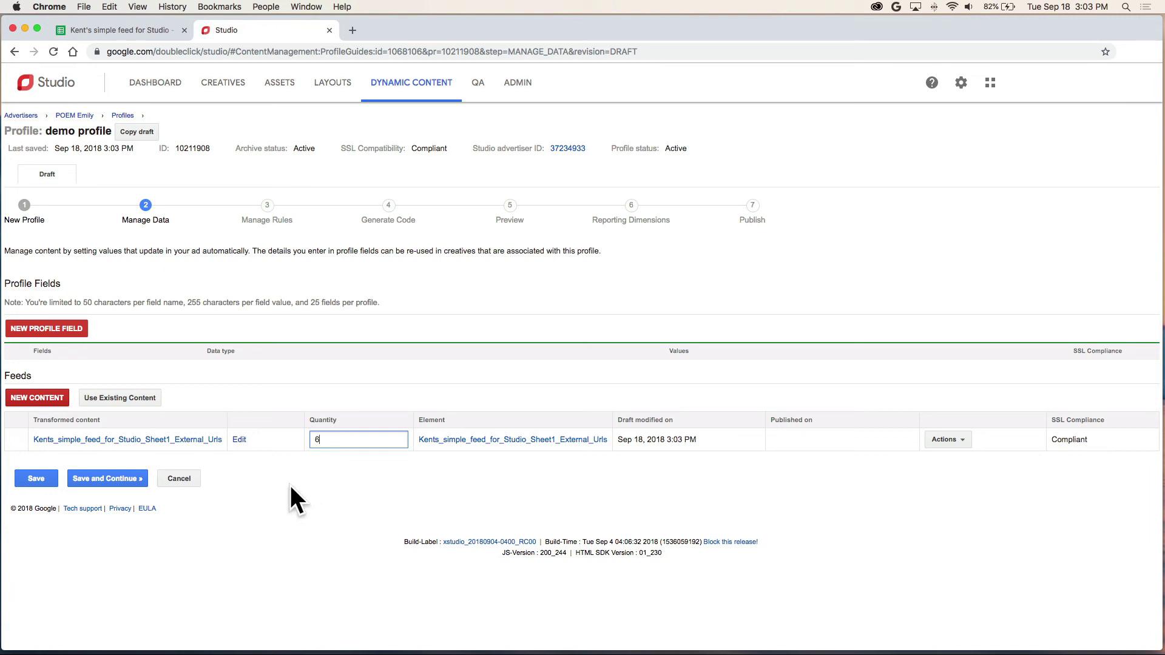
pyautogui.click(111, 478)
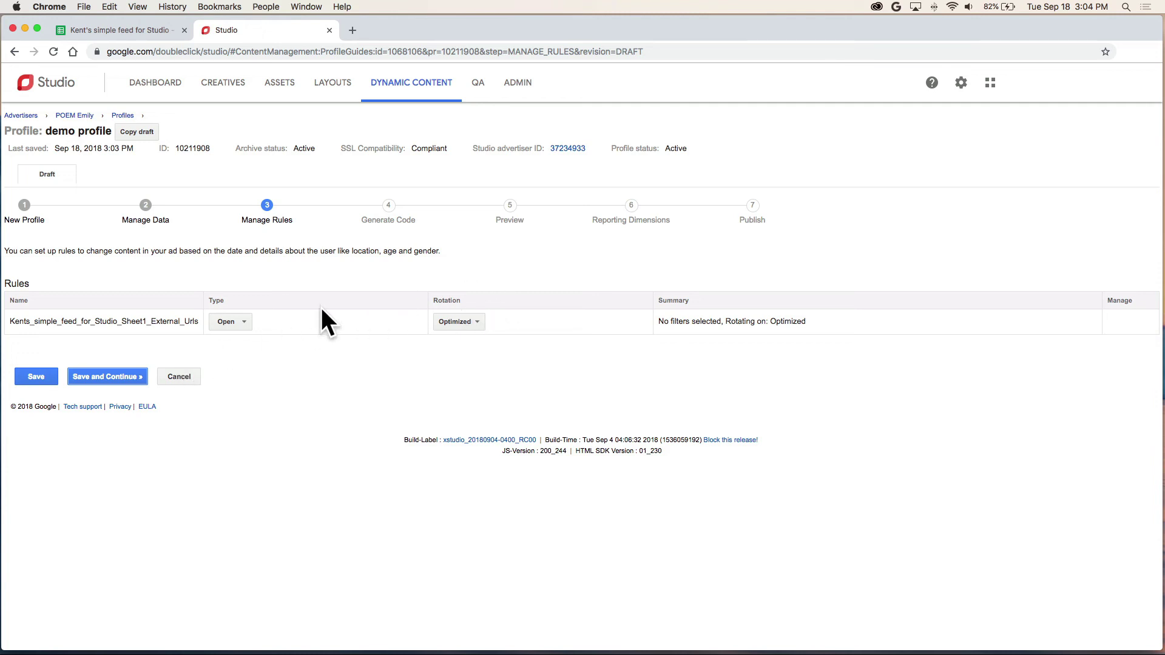
# Step: Save the Manage Data feed settings and continue past the rules to code generation
pyautogui.click(131, 378)
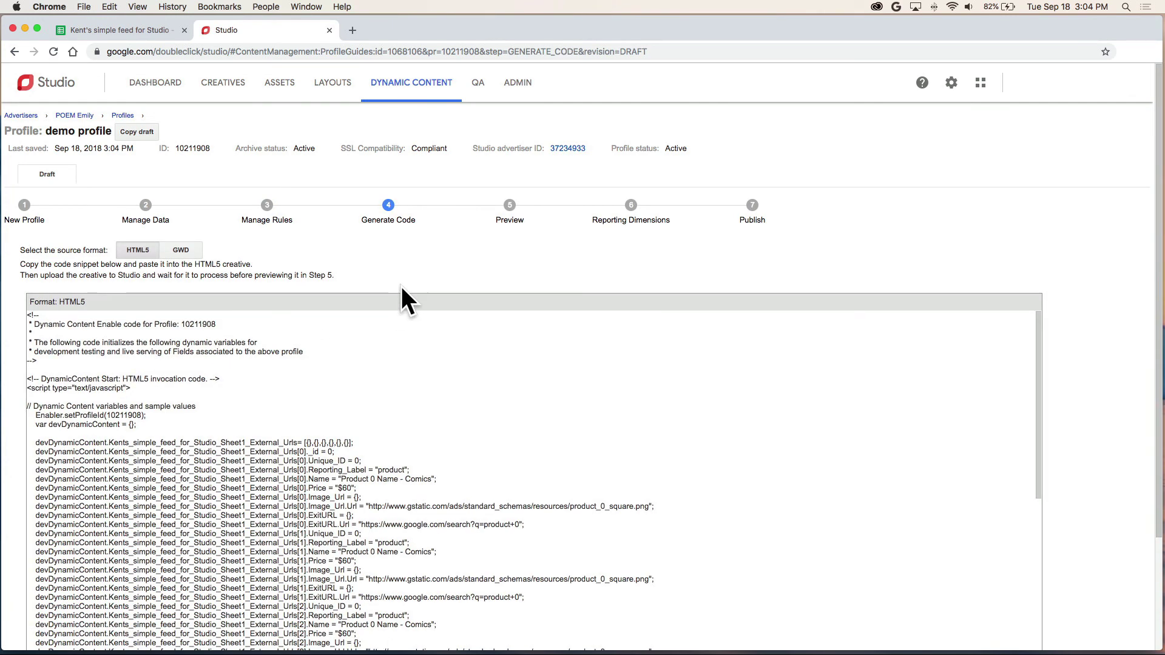
# Step: Select GWD as the source format for the generated code and save the profile
pyautogui.click(188, 252)
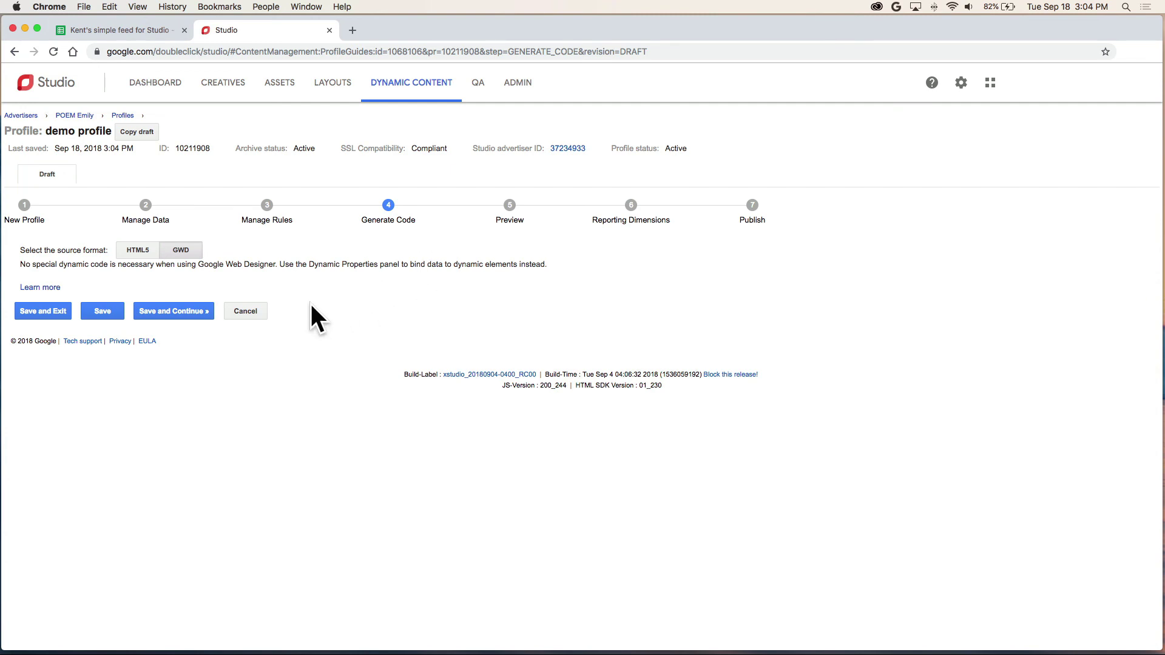
pyautogui.click(193, 311)
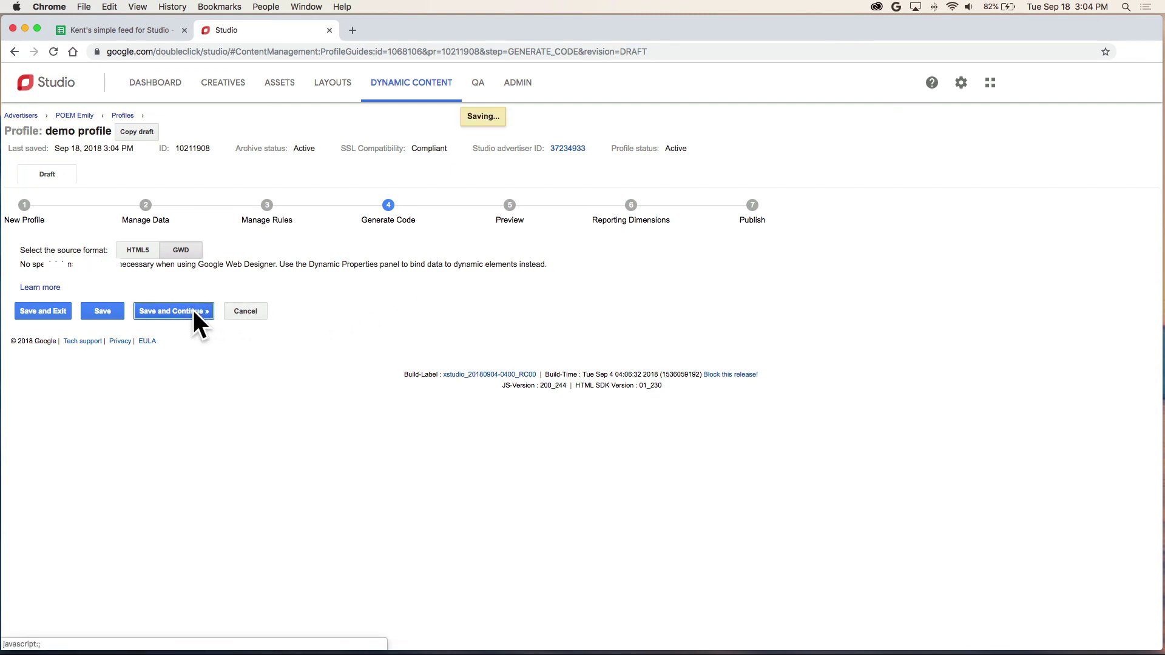